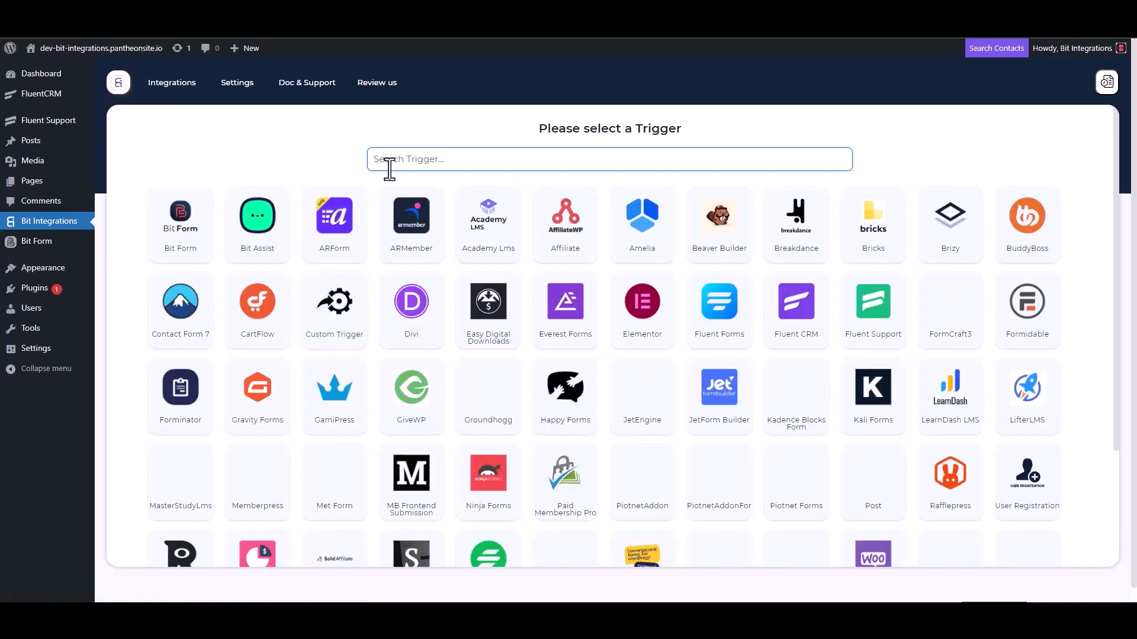
# - Choose Fluent Support as the trigger, copy its webhook URL and start fetching webhook data
pyautogui.click(874, 325)
pyautogui.click(807, 287)
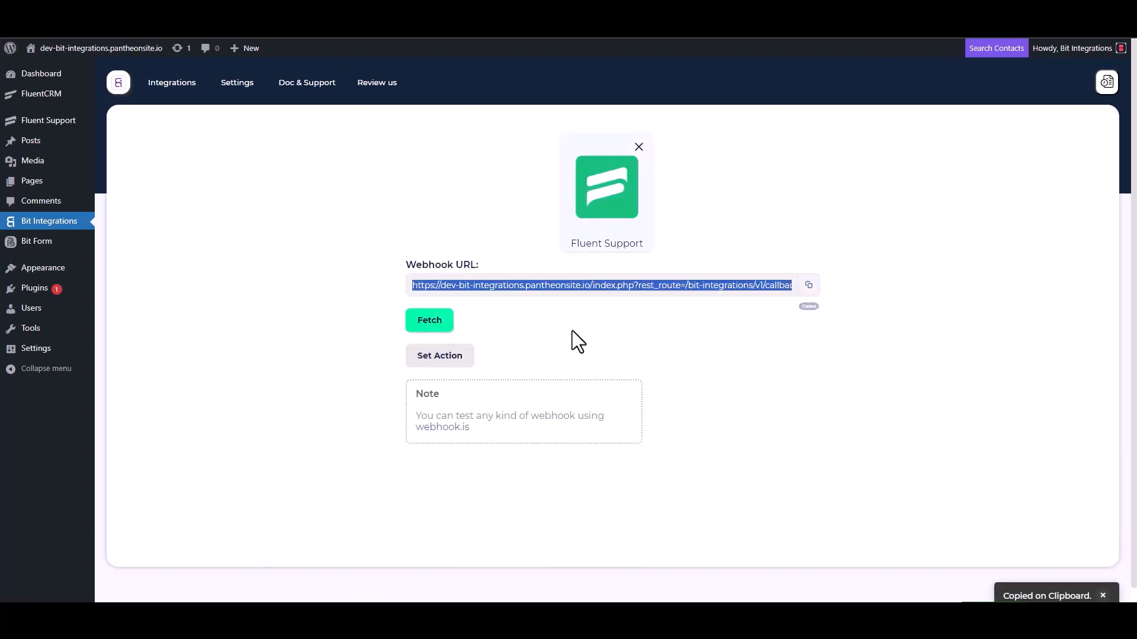
pyautogui.click(430, 324)
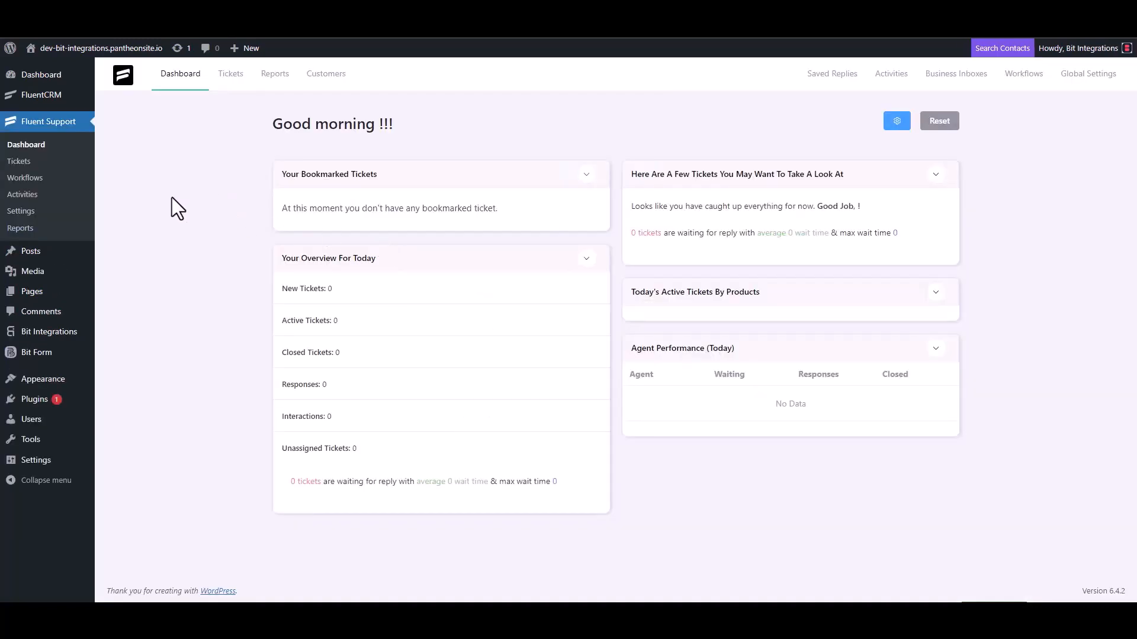
# - Add a new automatic workflow named 'Bit Integrations' under Workflows and open its editor
pyautogui.click(39, 178)
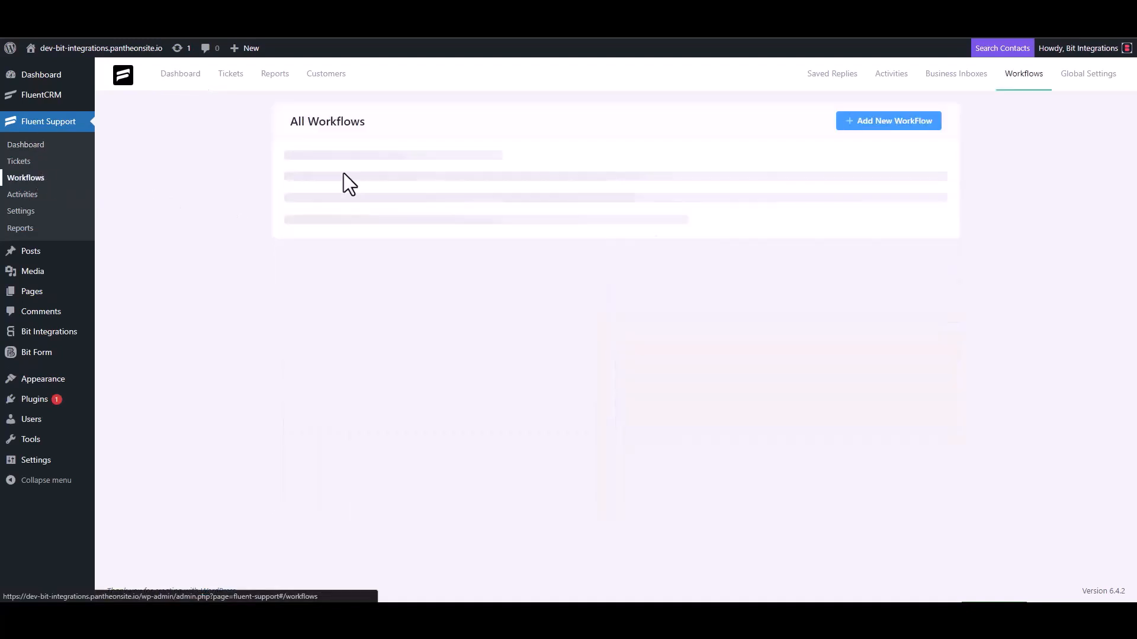
pyautogui.click(873, 125)
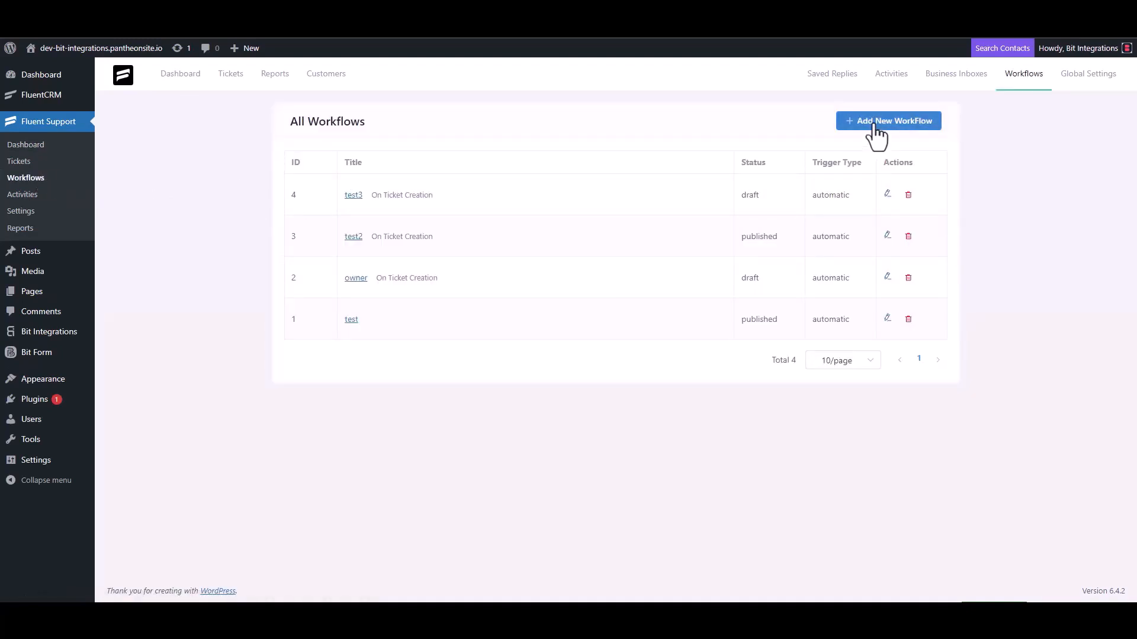
pyautogui.click(344, 142)
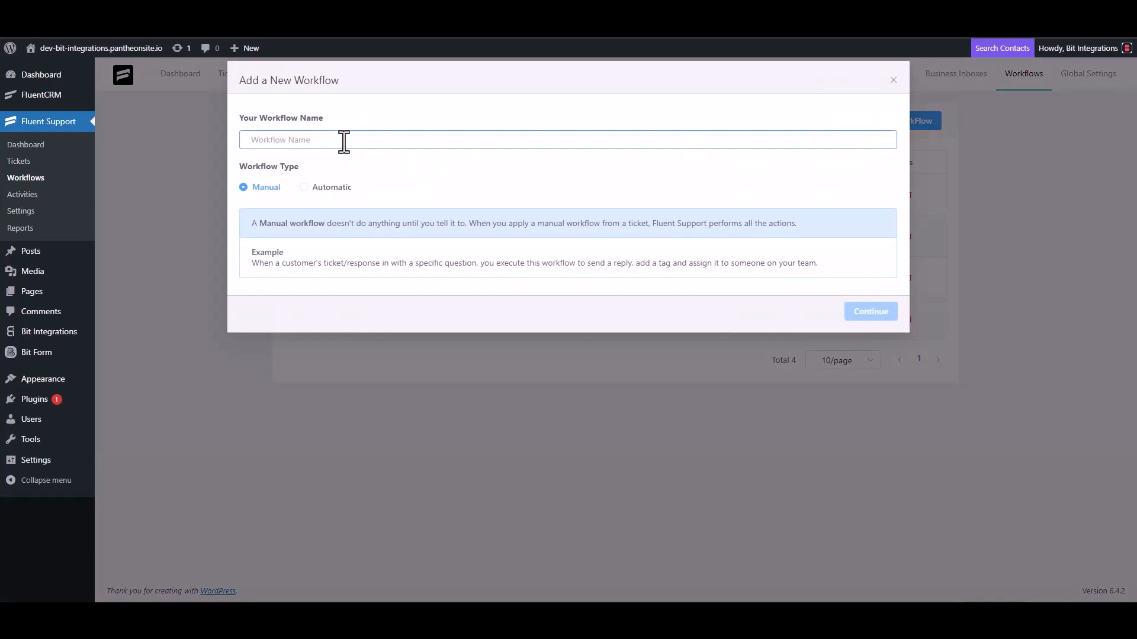
pyautogui.write('Bit Integrations')
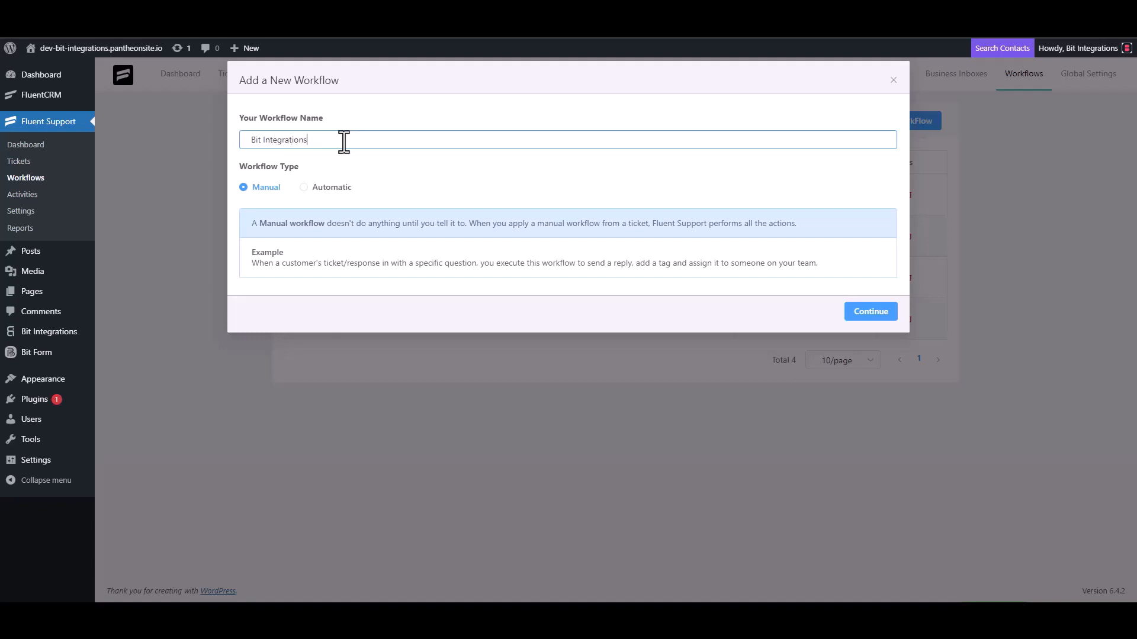
pyautogui.click(323, 188)
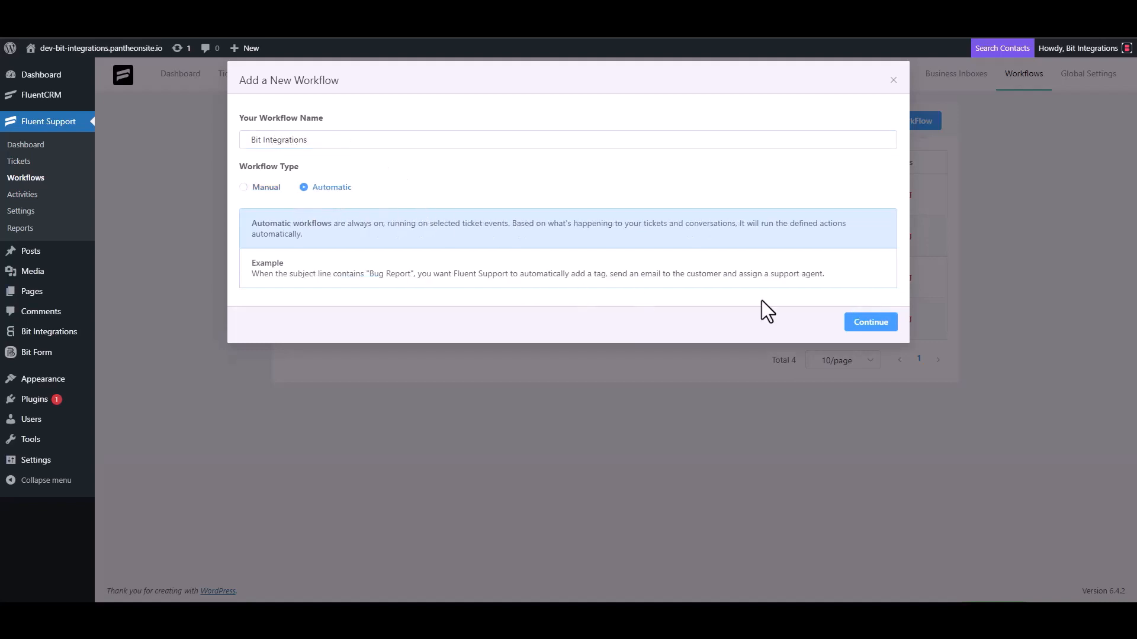
pyautogui.click(869, 323)
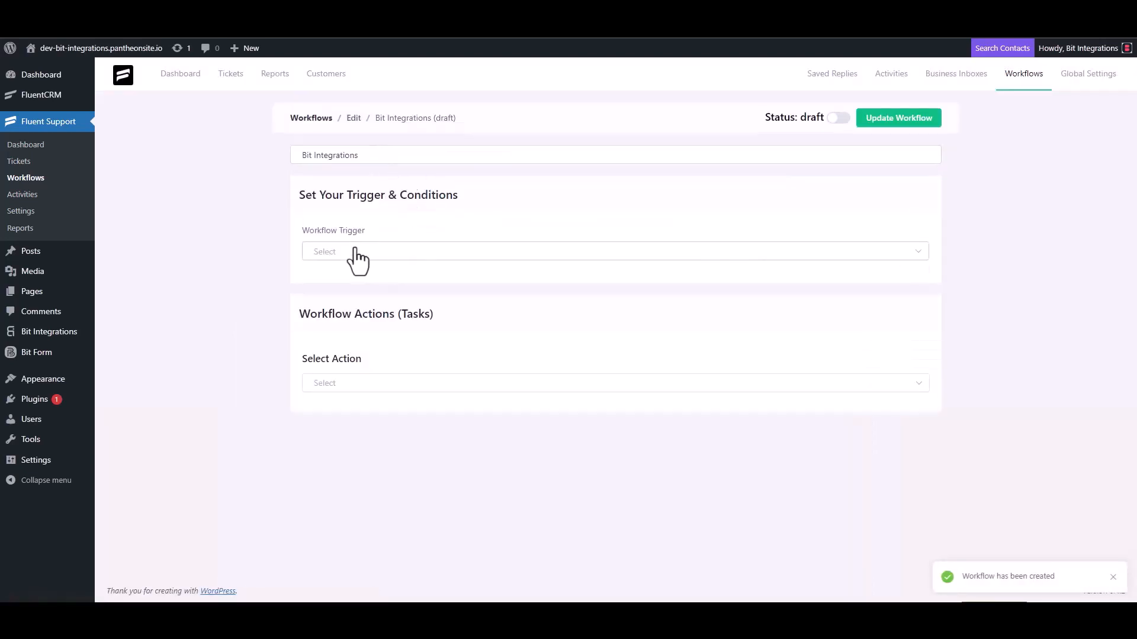
# - Set the workflow trigger to On Ticket Creation and add a Trigger Outgoing Webhook action
pyautogui.click(355, 253)
pyautogui.click(350, 283)
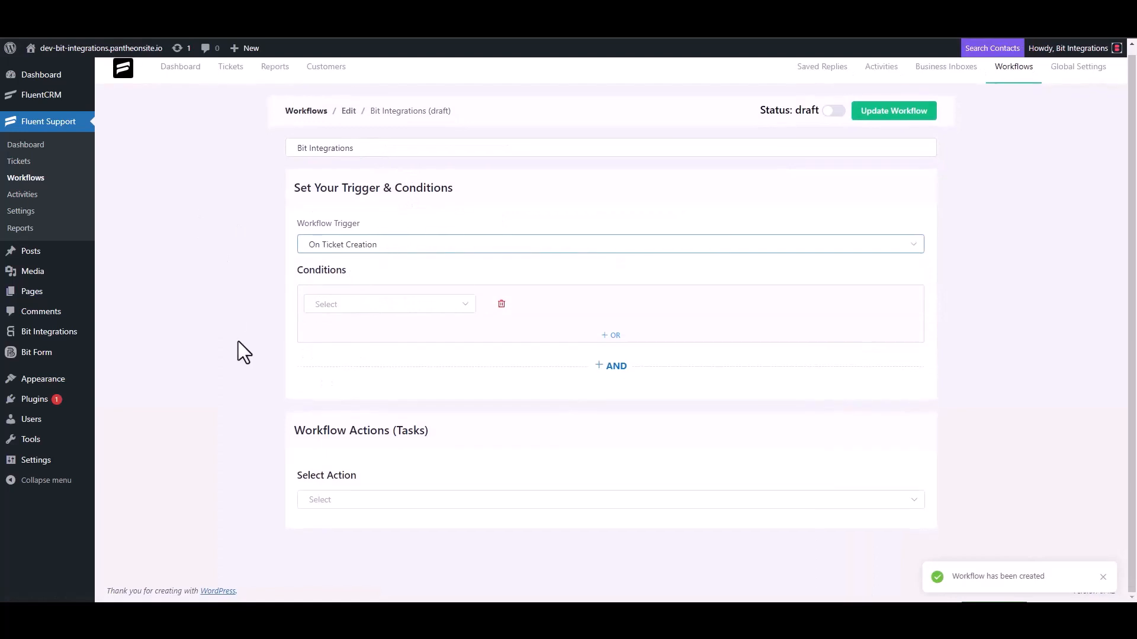
pyautogui.click(337, 498)
pyautogui.scroll(-3, 347, 411)
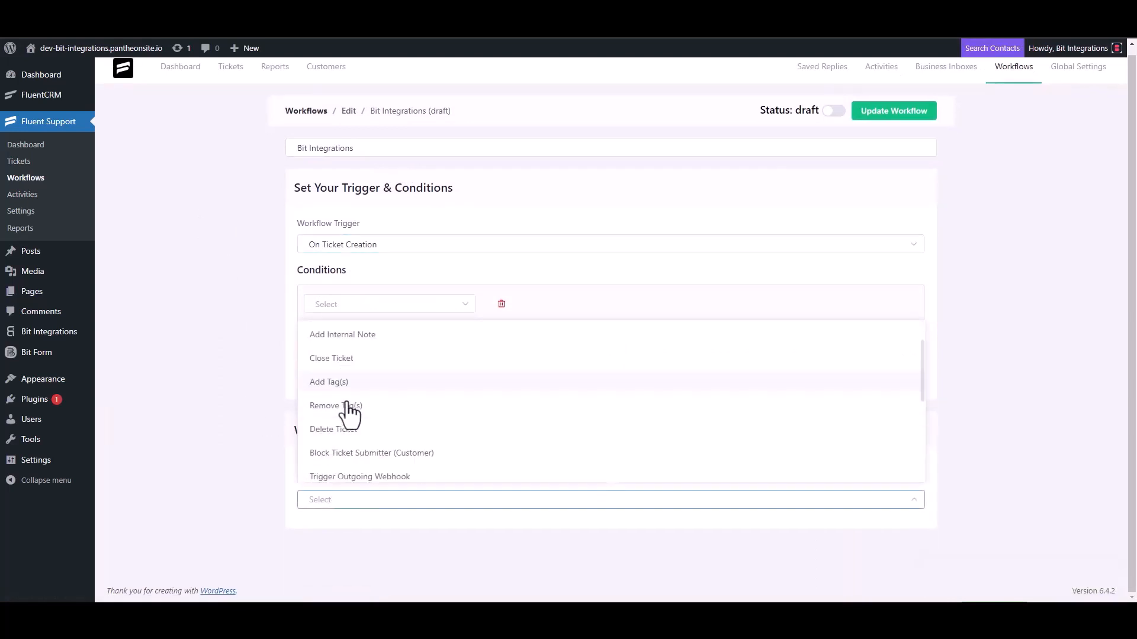
pyautogui.click(388, 336)
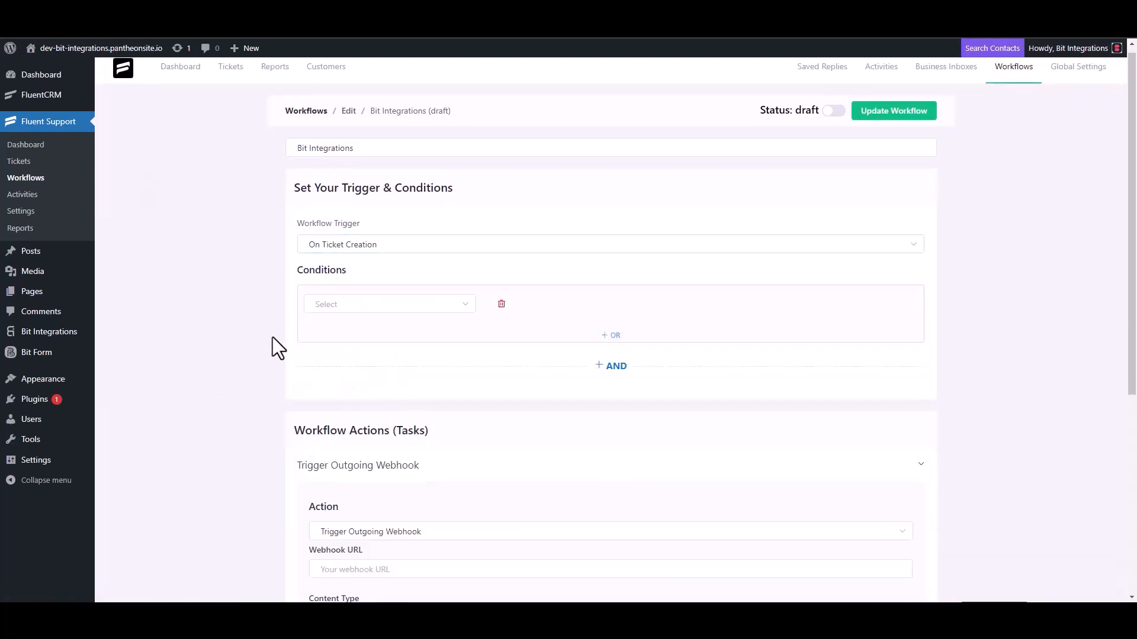
# - Paste the Bit Integrations webhook URL, title the action 'Bit Integrations', save it and publish
pyautogui.scroll(-4, 273, 336)
pyautogui.click(385, 335)
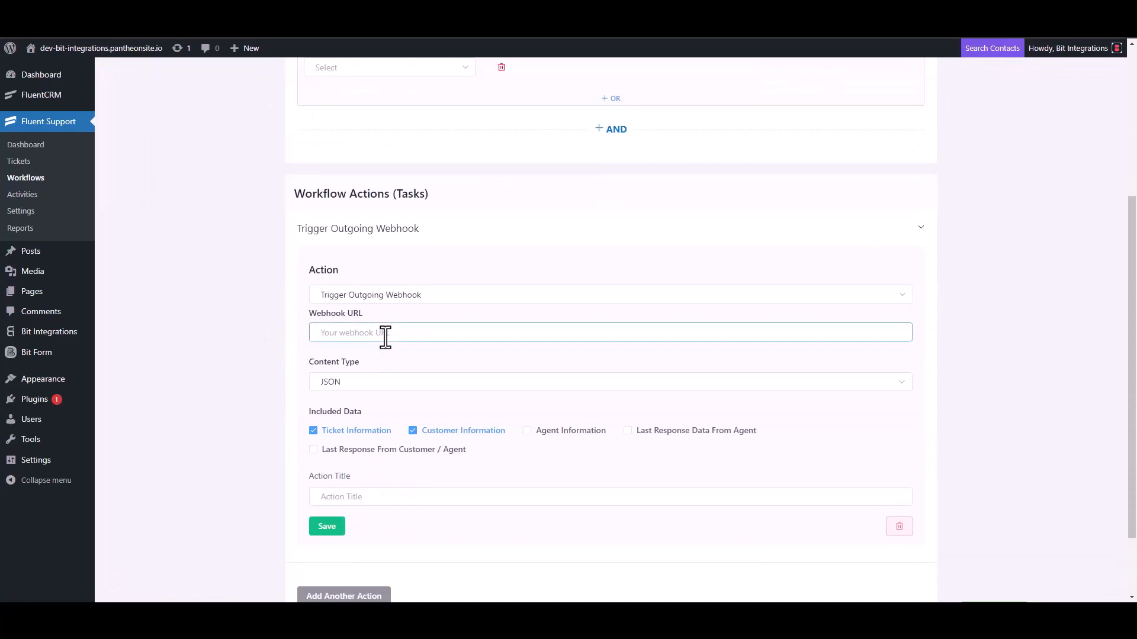
pyautogui.hotkey('ctrl', 'v')
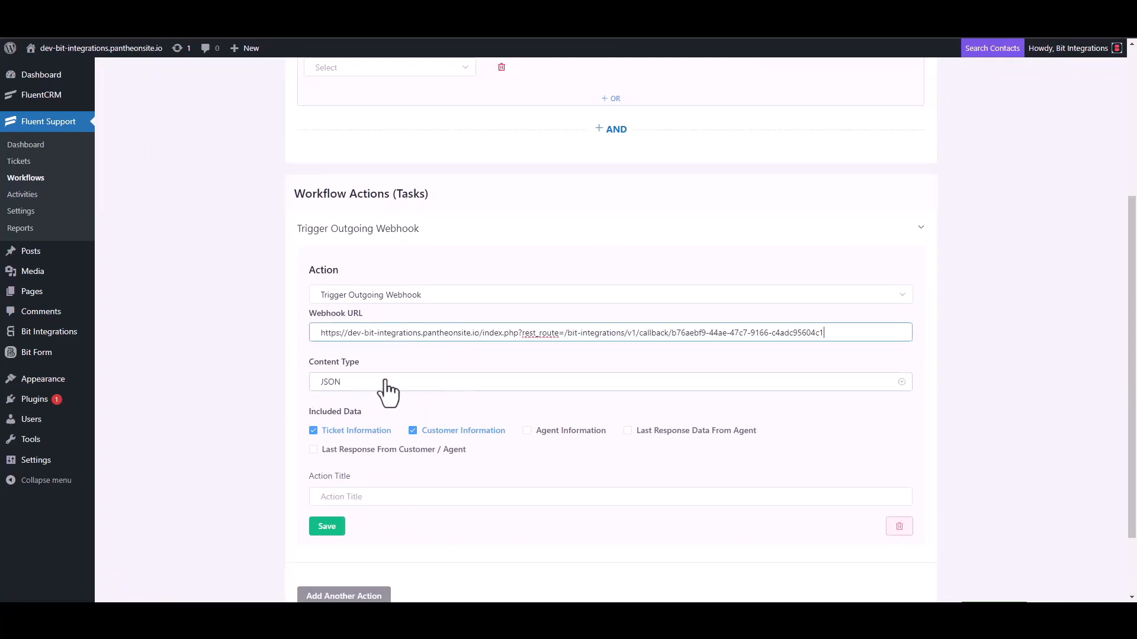
pyautogui.scroll(-2, 388, 391)
pyautogui.click(355, 408)
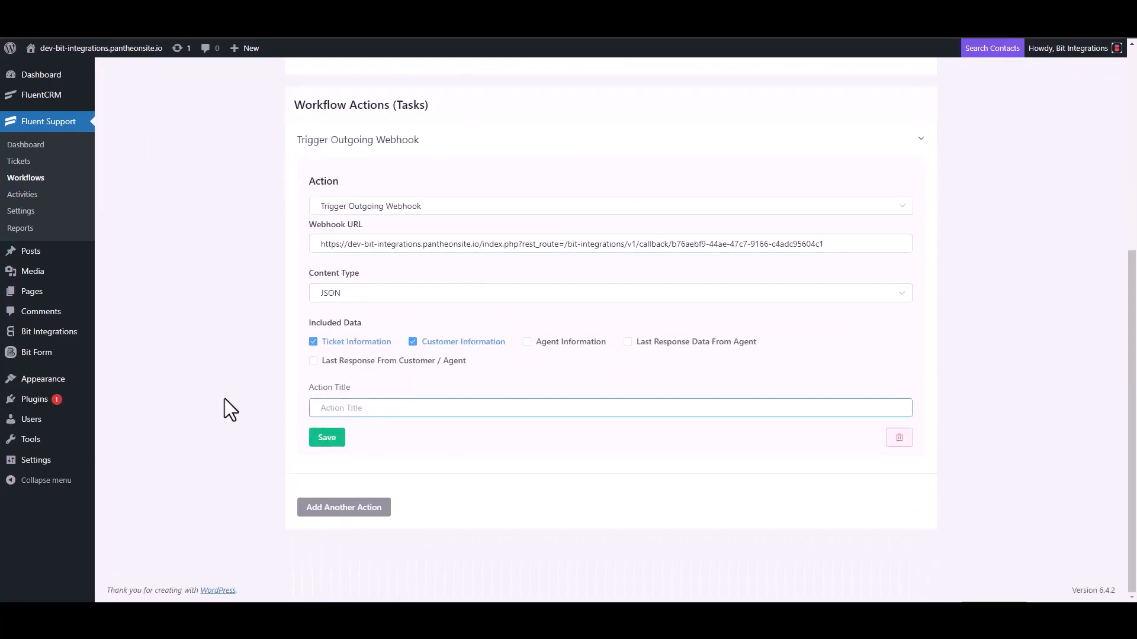
pyautogui.write('Bit Integrations')
pyautogui.click(326, 438)
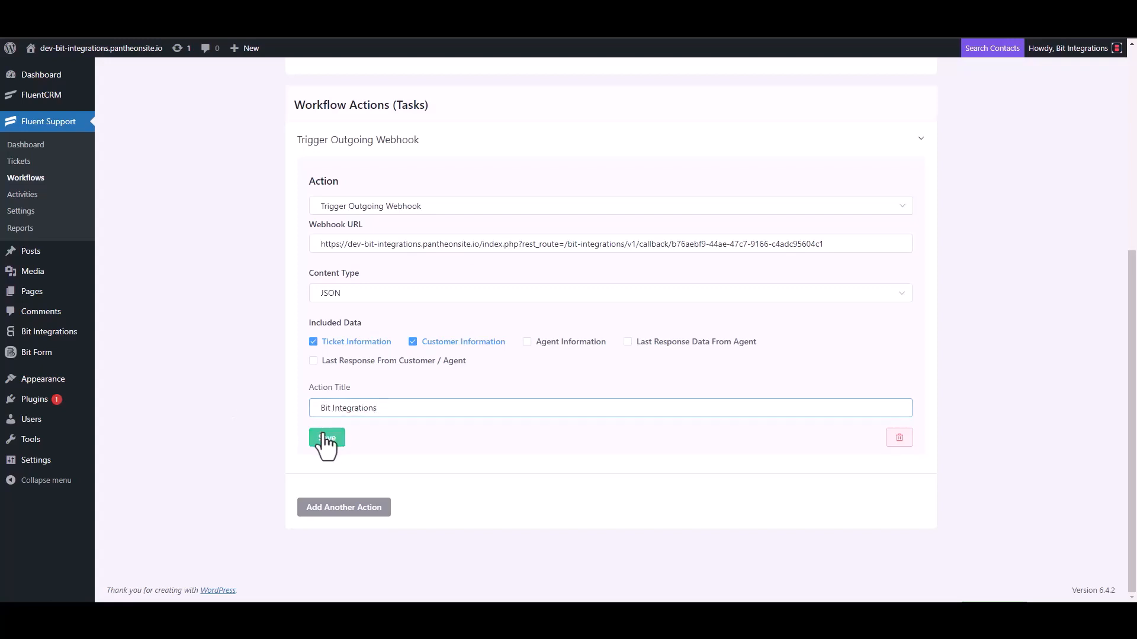
pyautogui.click(835, 109)
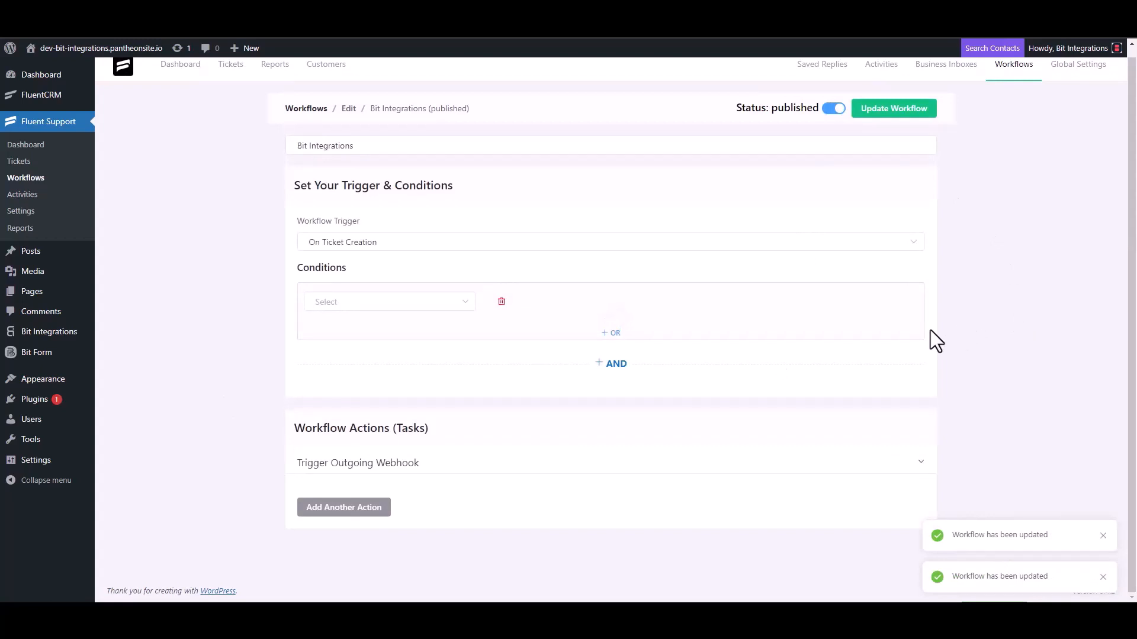
# - Start a new ticket for a newly created contact, entering the contact's first name and e-mail
pyautogui.click(24, 162)
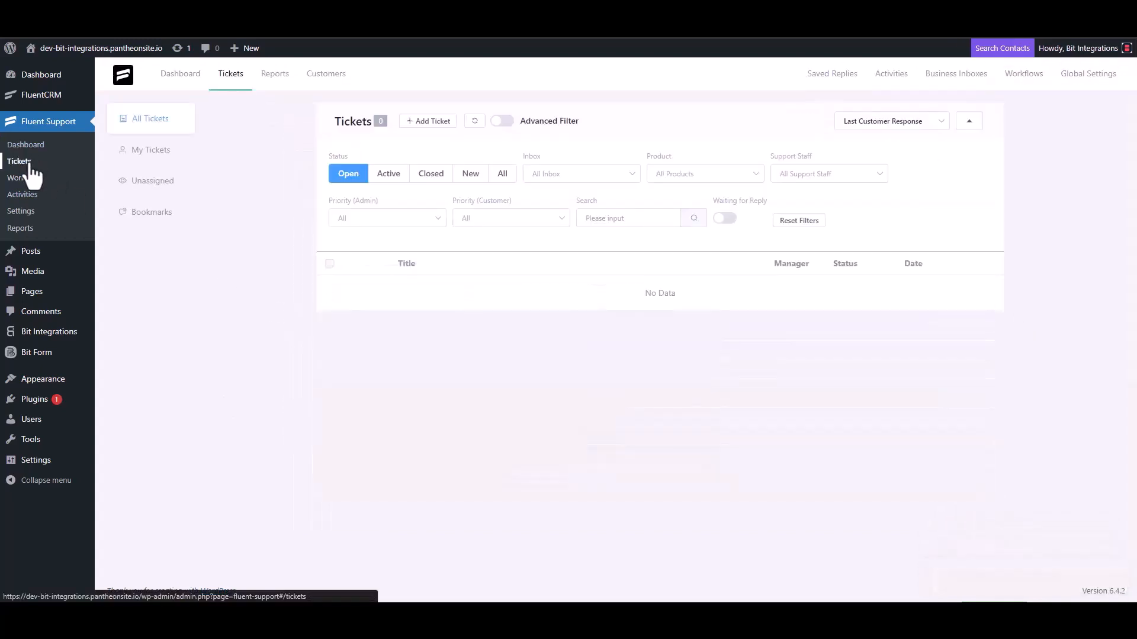
pyautogui.click(428, 122)
pyautogui.click(465, 153)
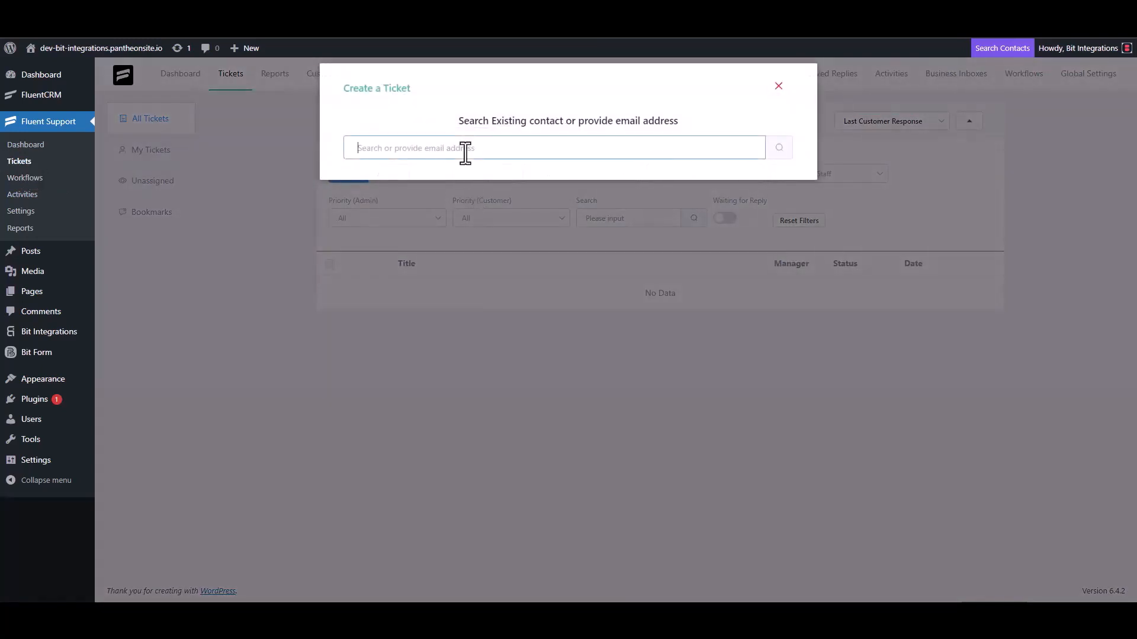
pyautogui.write('test@gmail.com')
pyautogui.click(777, 152)
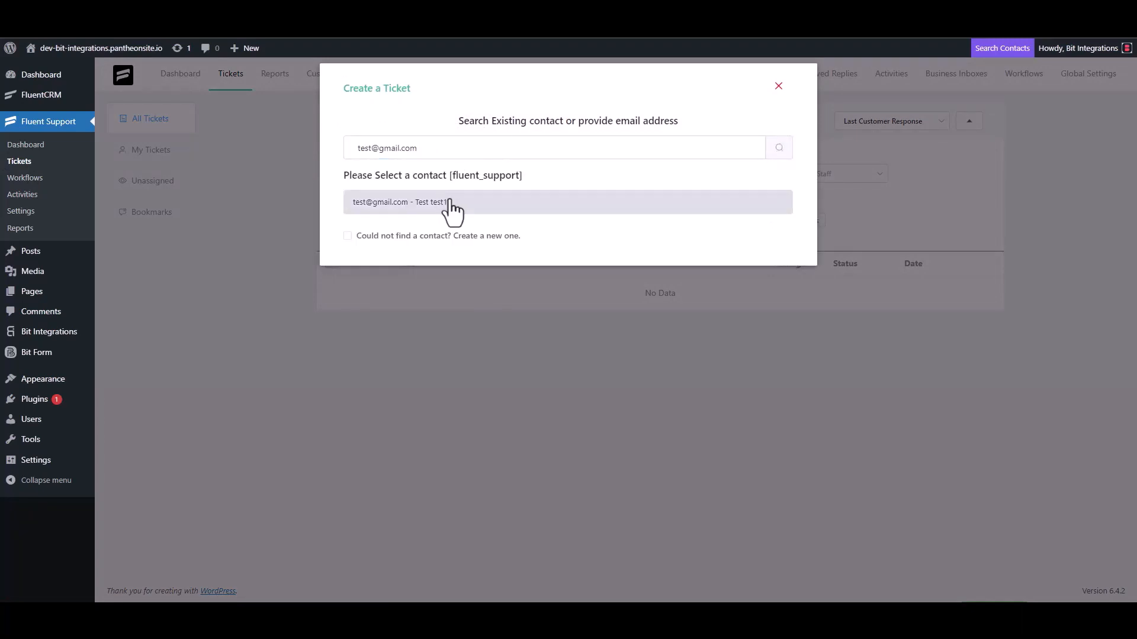
pyautogui.click(405, 235)
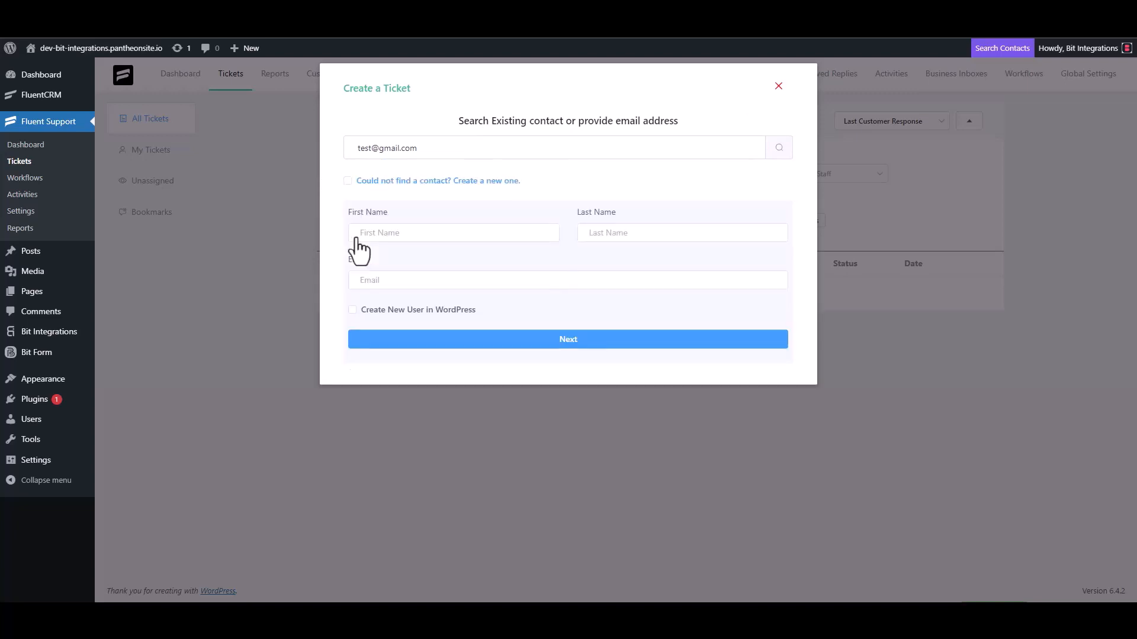
pyautogui.click(397, 234)
pyautogui.write('test3')
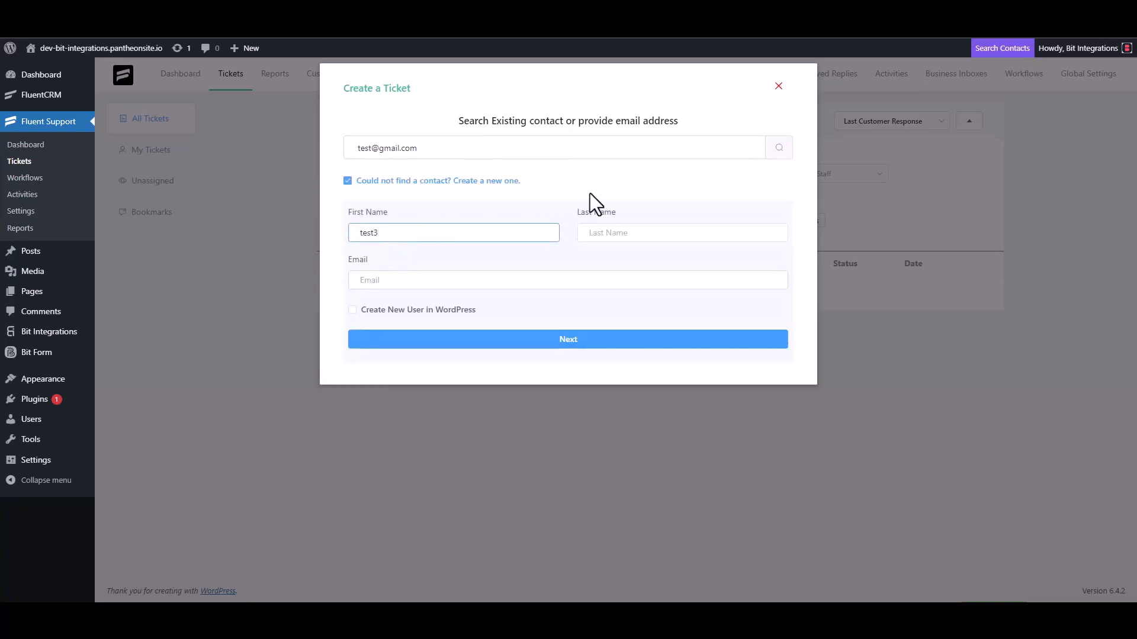
pyautogui.click(403, 283)
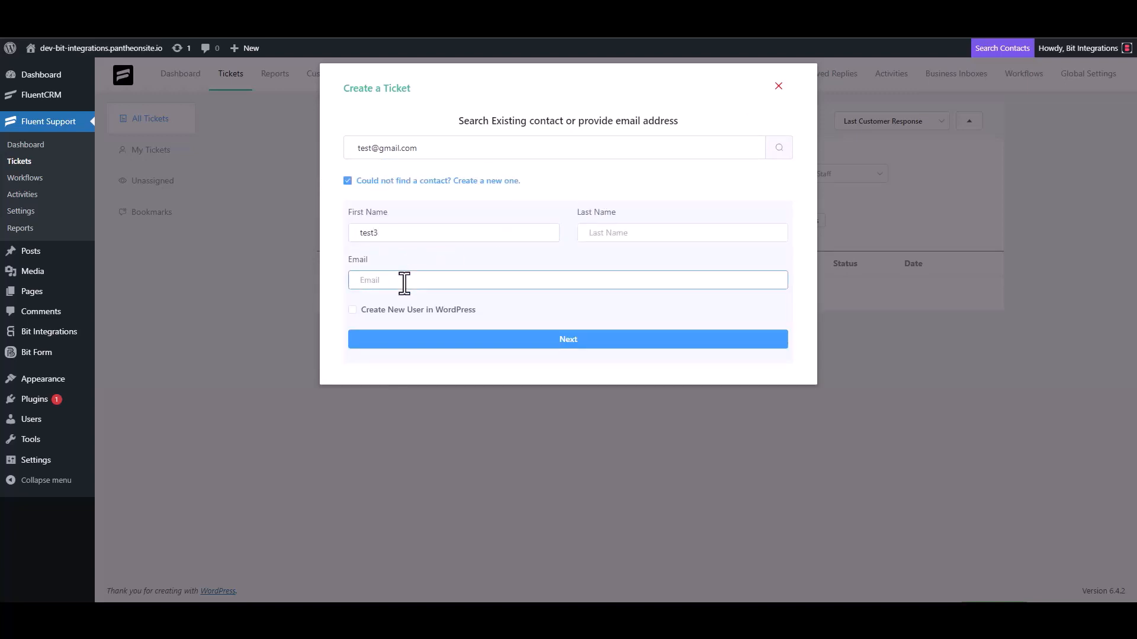
pyautogui.click(581, 339)
# - Give the ticket subject 'test' and details 'test', and create it
pyautogui.click(414, 213)
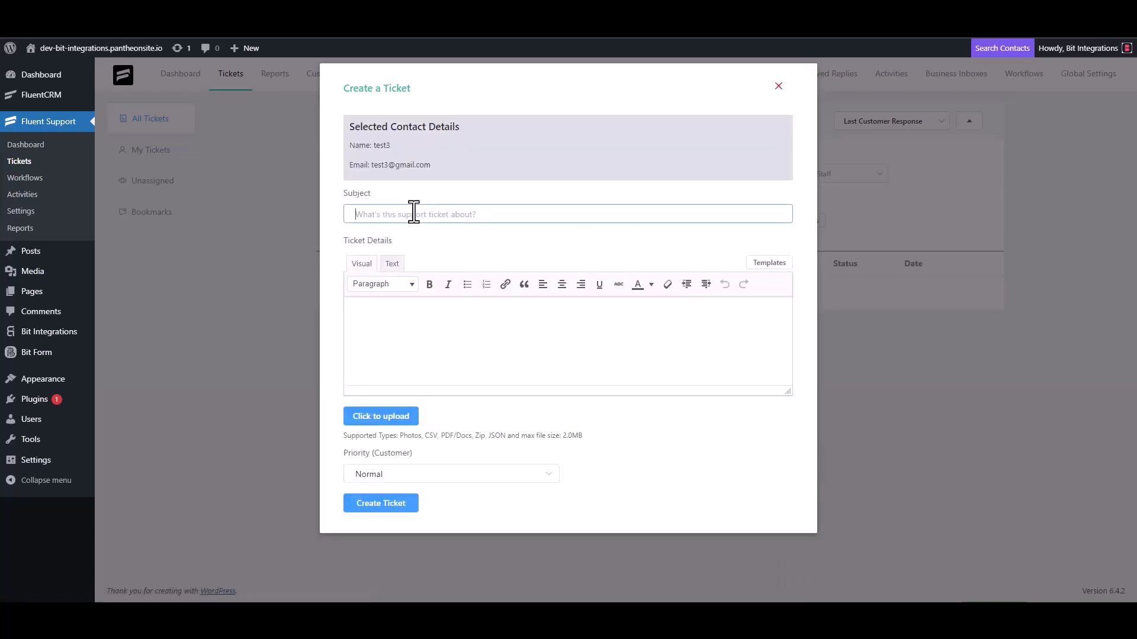
pyautogui.write('test')
pyautogui.click(401, 318)
pyautogui.write('test')
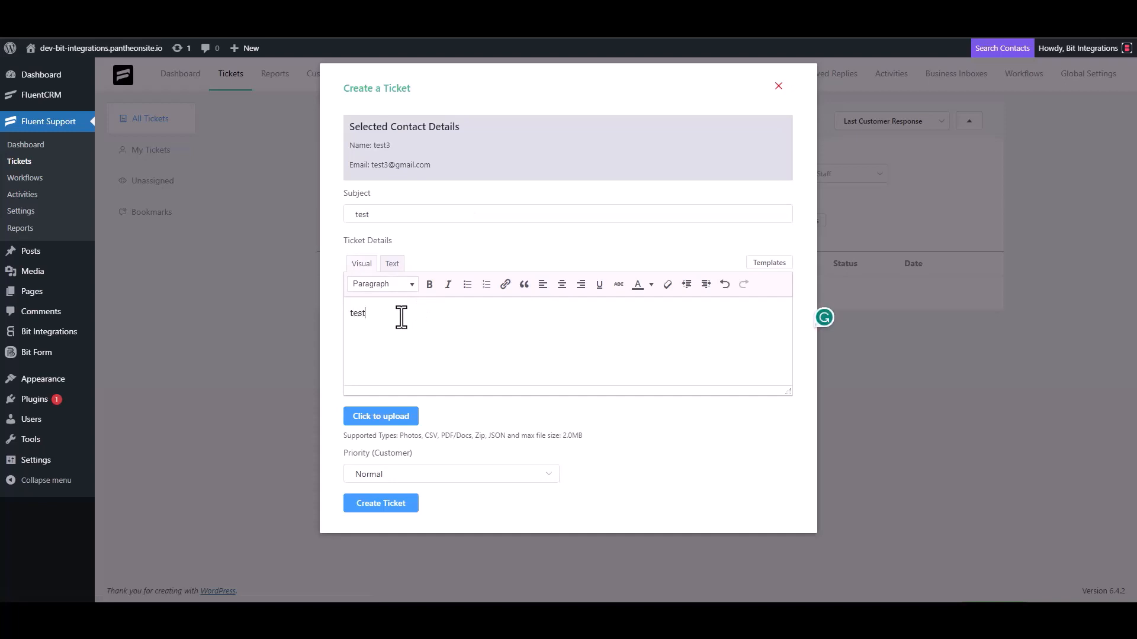
pyautogui.click(384, 502)
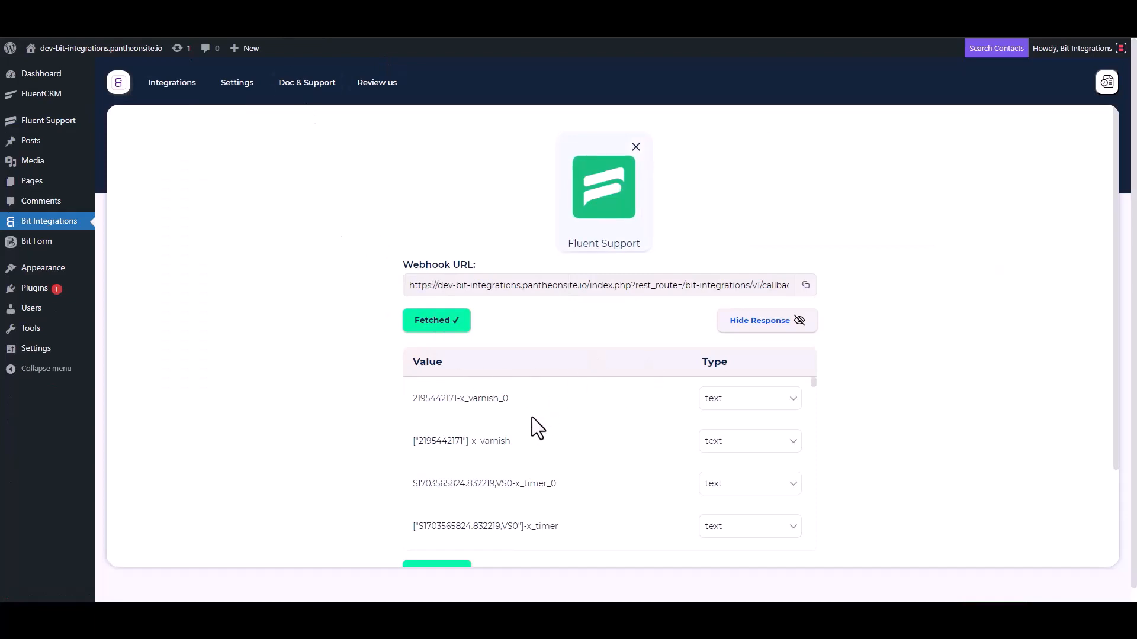
# - Review the fetched webhook values, proceed to Set Action, and search actions for 'mail chimp'
pyautogui.scroll(-2, 528, 417)
pyautogui.scroll(-3, 373, 461)
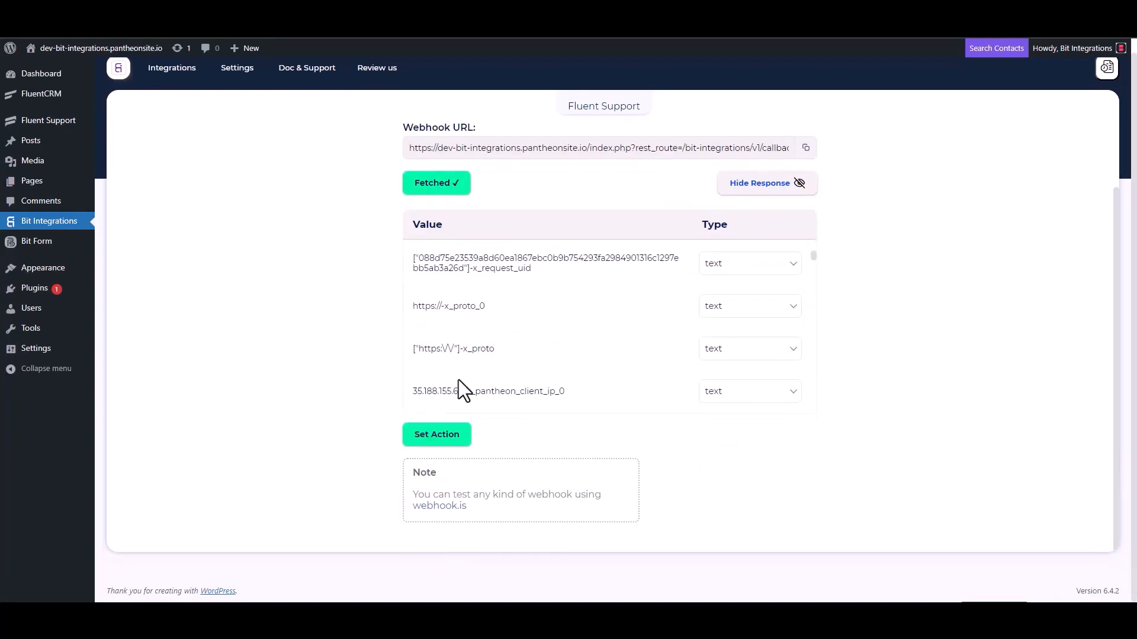
pyautogui.scroll(-5, 527, 317)
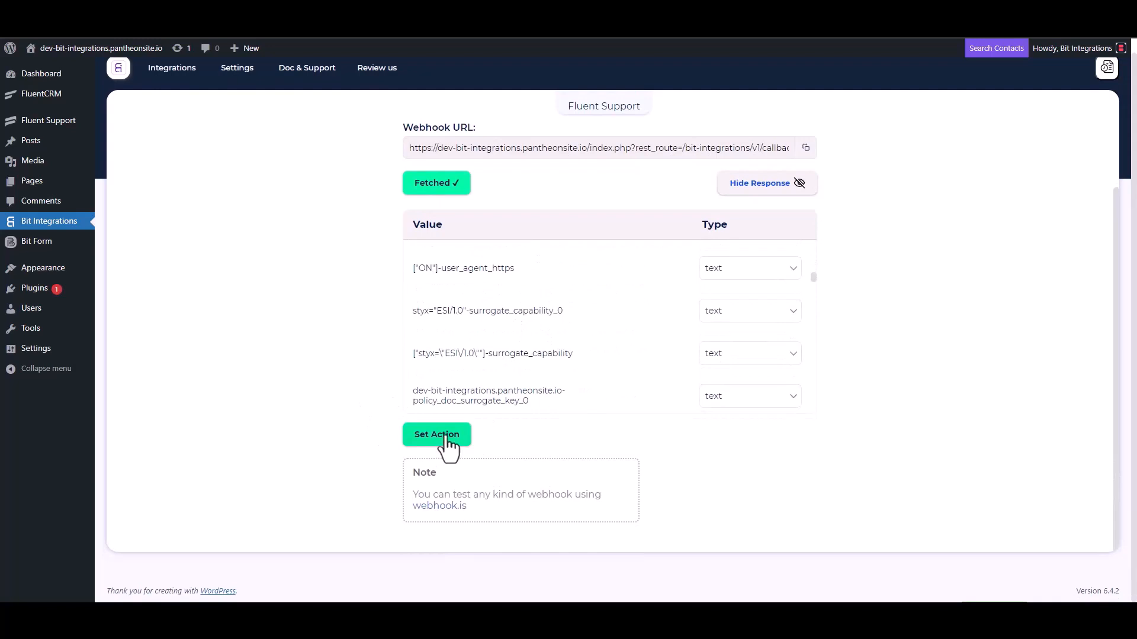
pyautogui.click(446, 438)
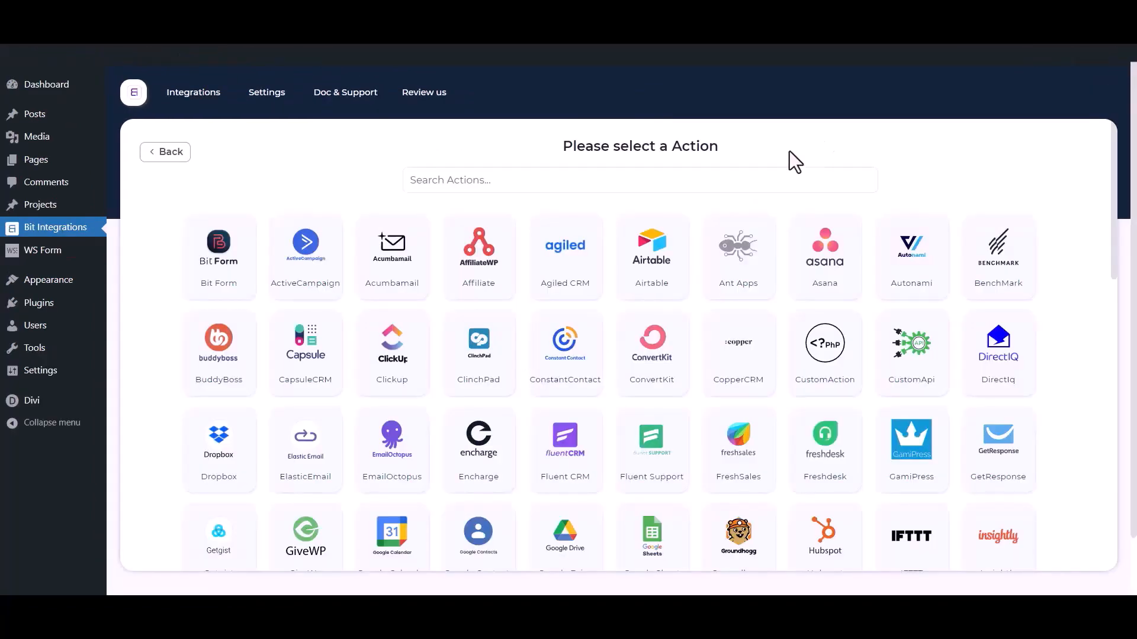
pyautogui.click(706, 182)
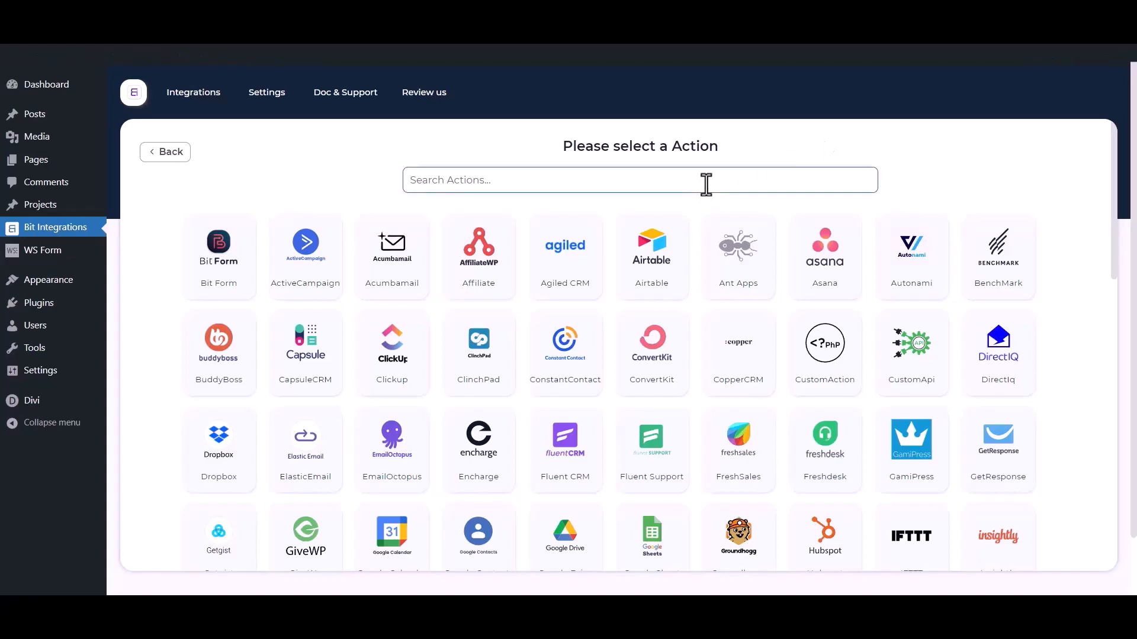
pyautogui.write('mail ch')
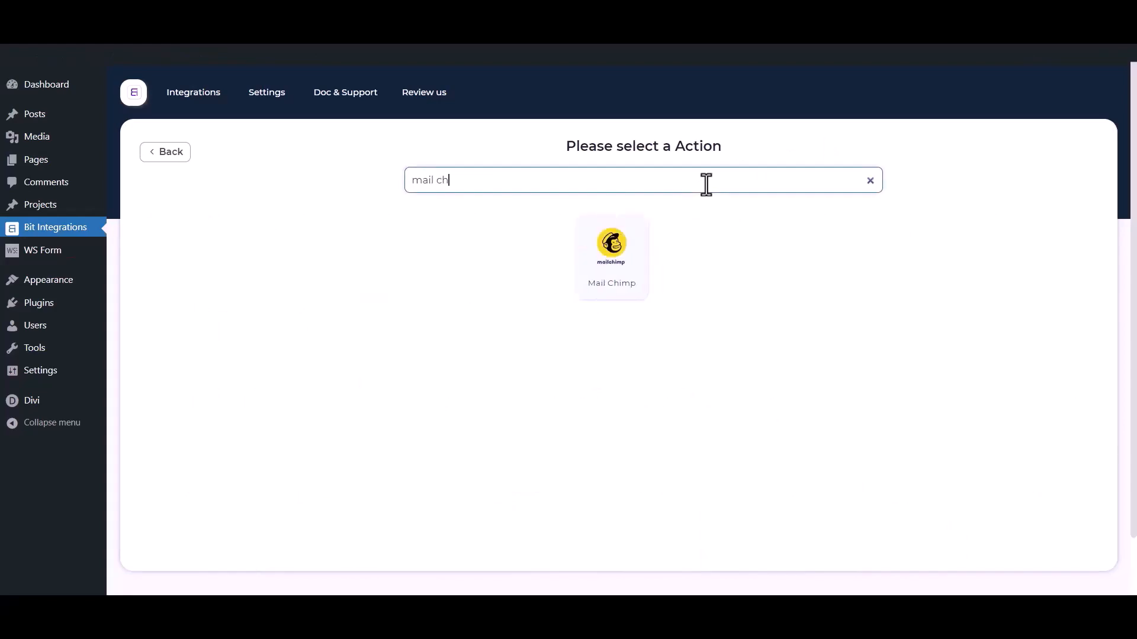
pyautogui.write('imp')
# - Open the Mail Chimp integration settings and look over its name, client id and client secret fields
pyautogui.click(645, 269)
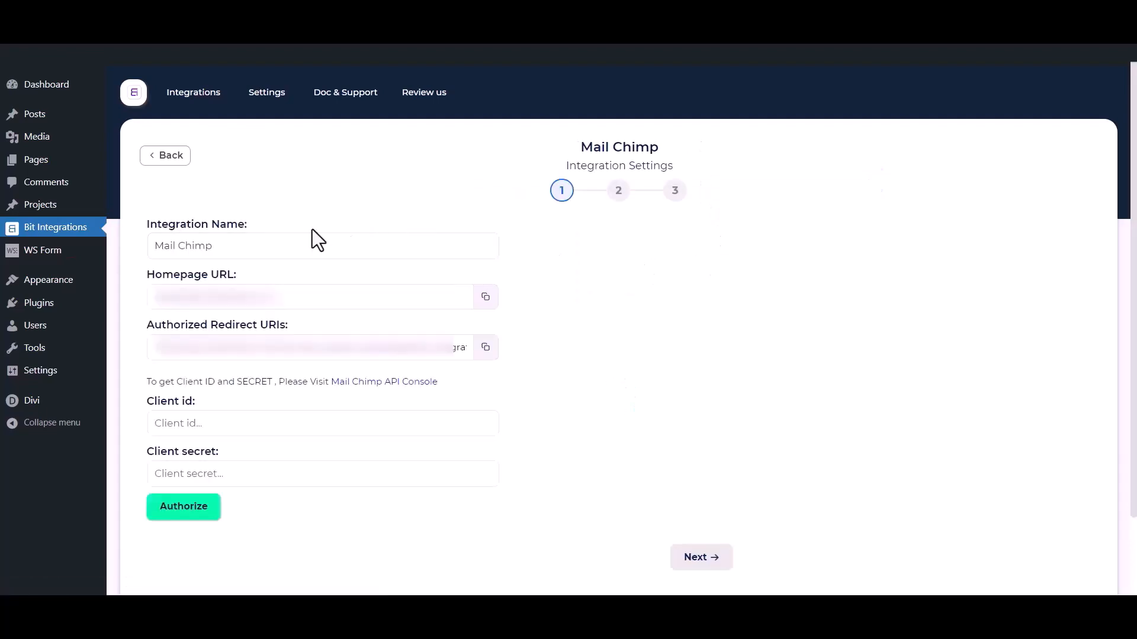
pyautogui.moveTo(241, 247); pyautogui.dragTo(130, 247)
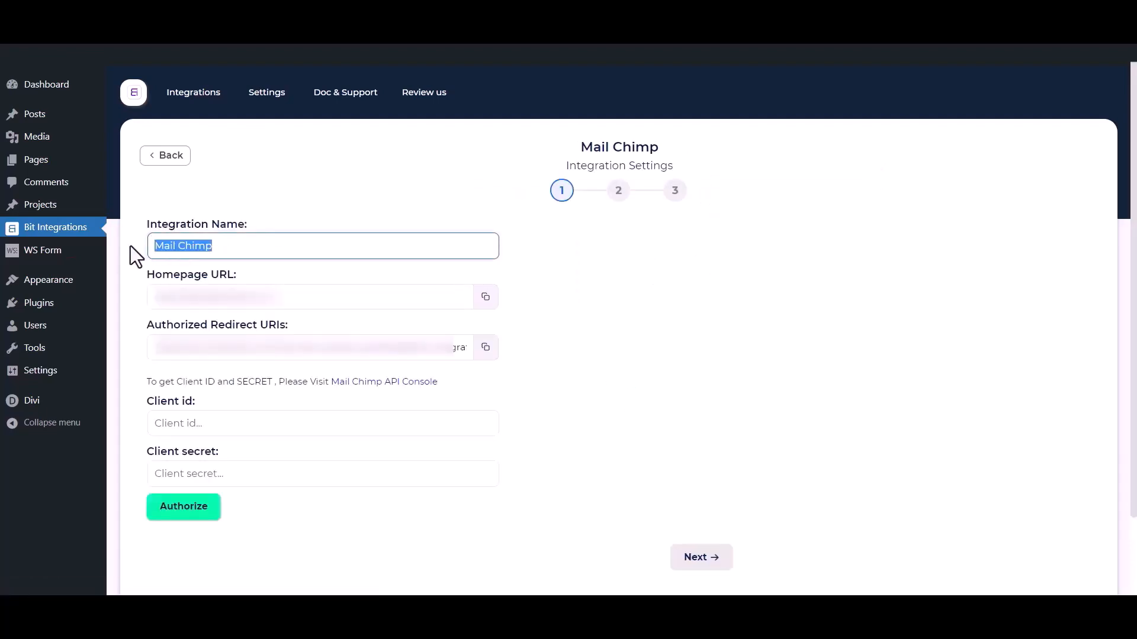
pyautogui.moveTo(133, 397); pyautogui.dragTo(179, 404)
pyautogui.moveTo(144, 455); pyautogui.dragTo(218, 451)
pyautogui.click(240, 393)
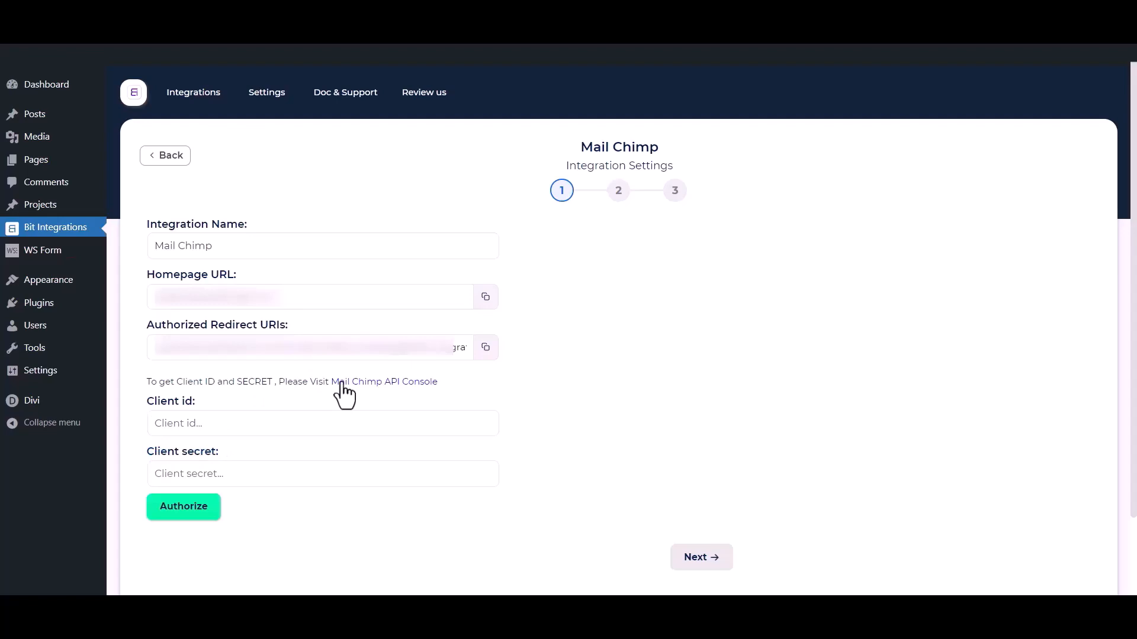
# - Register a new Mailchimp app named 'Bit Integrations' with description 'test' and company 'Bit Apps'
pyautogui.click(398, 396)
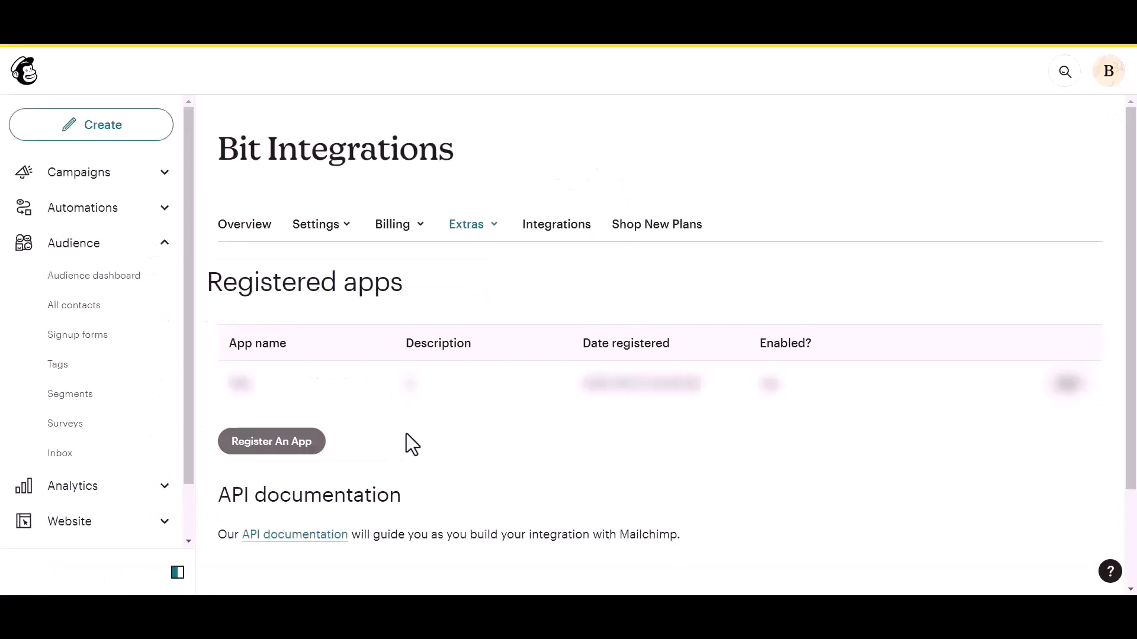
pyautogui.click(269, 444)
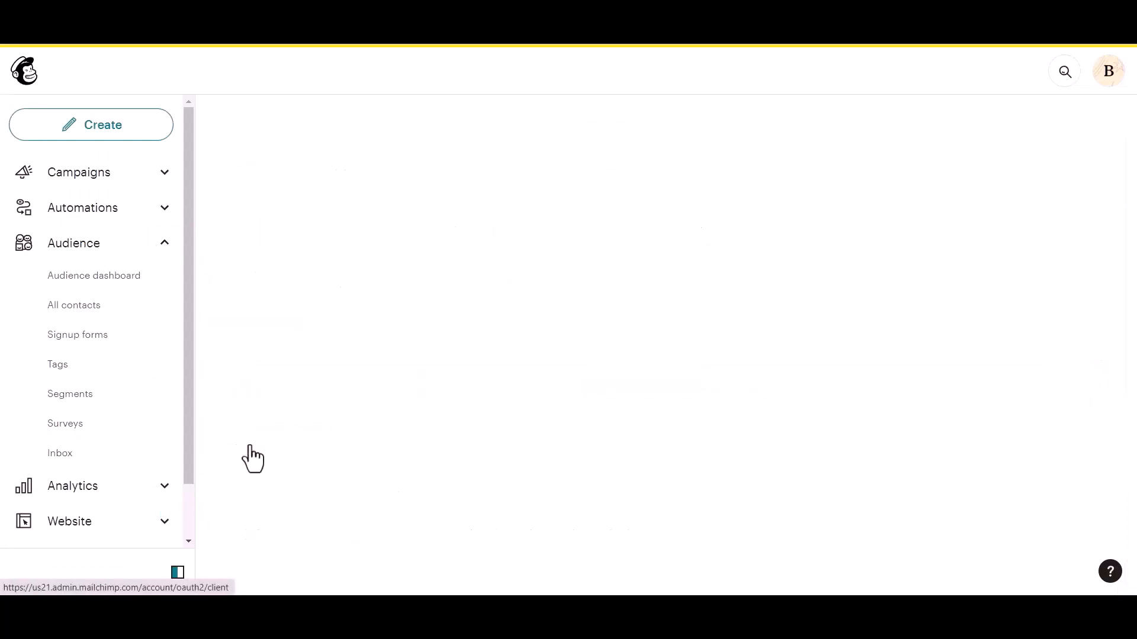
pyautogui.click(278, 229)
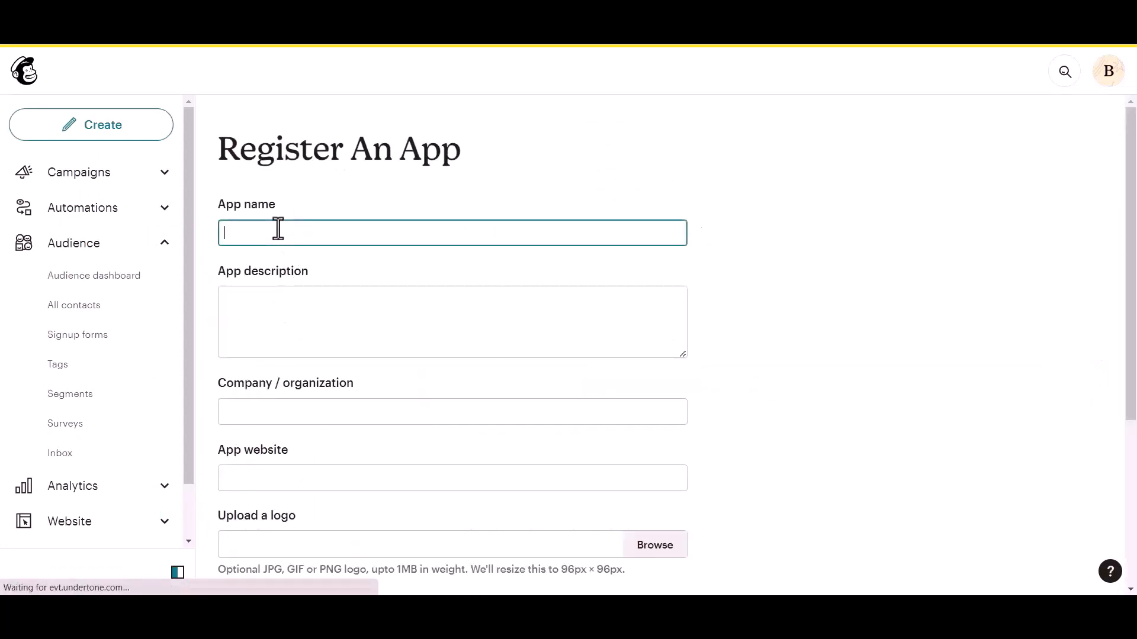
pyautogui.write('Bit Integrations')
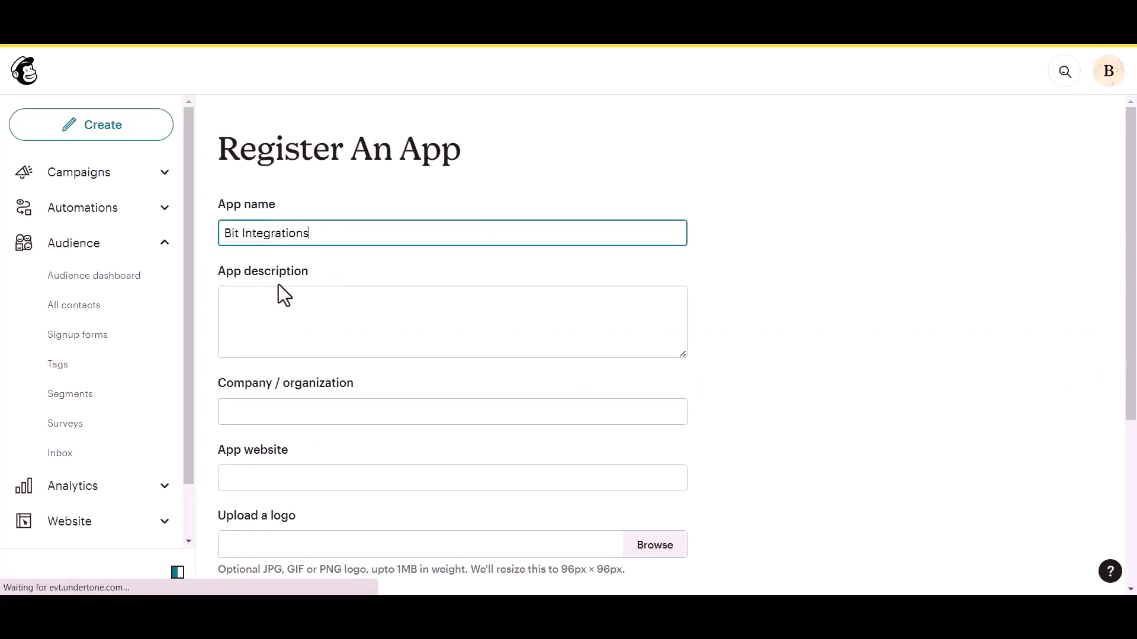
pyautogui.click(253, 320)
pyautogui.write('test')
pyautogui.click(272, 415)
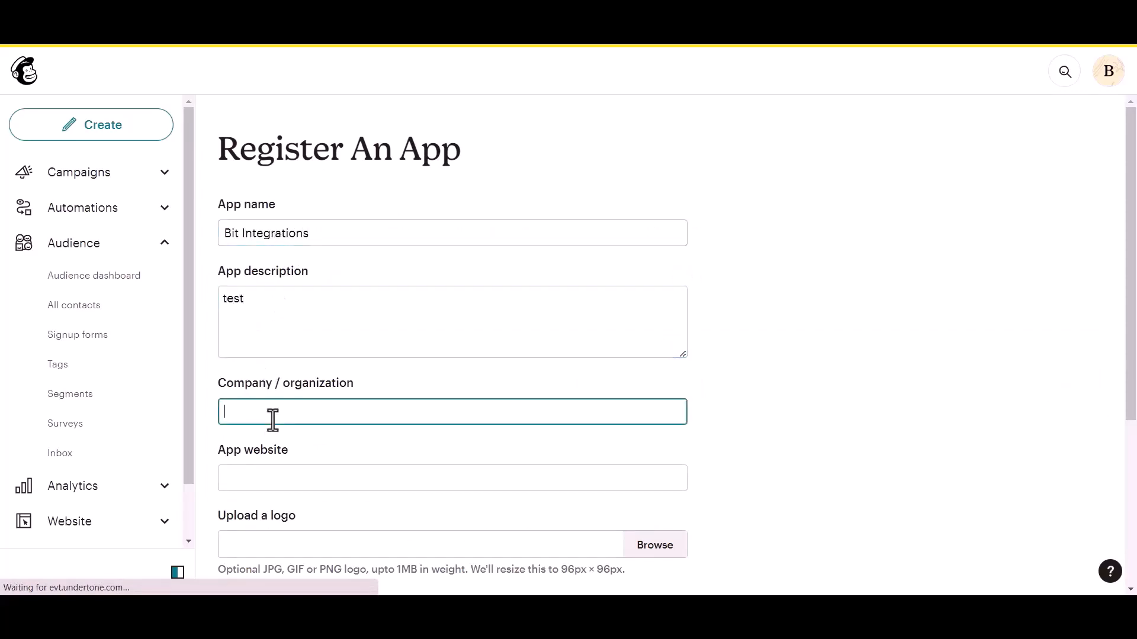
pyautogui.write('Bit Apps')
# - Paste the site's homepage URL as the app website and the authorized redirect URI
pyautogui.scroll(-1, 274, 419)
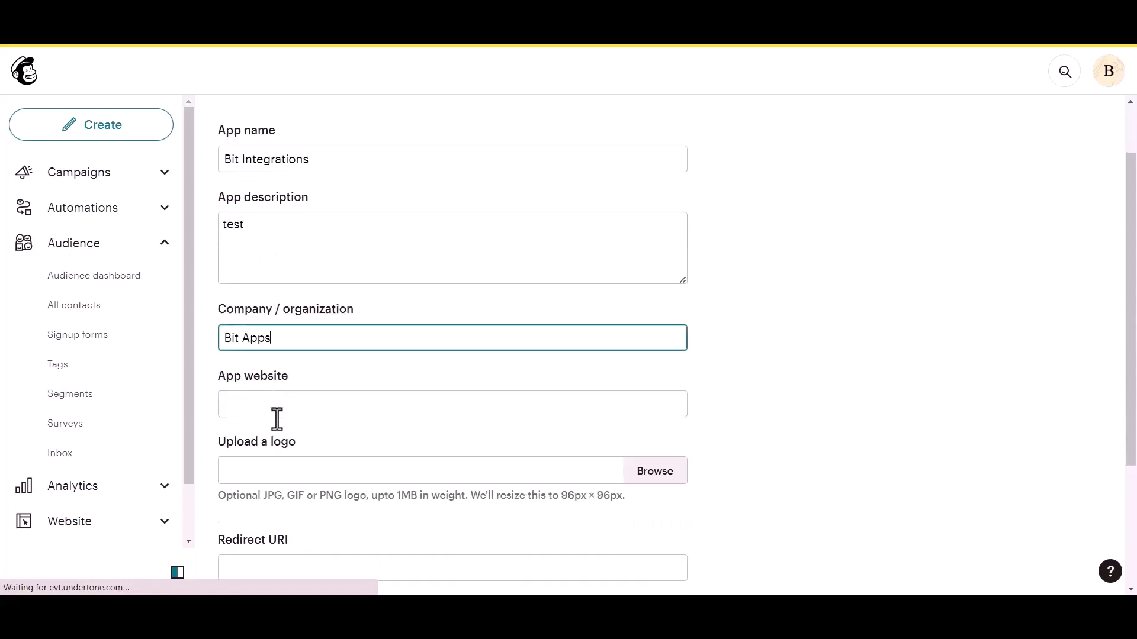
pyautogui.click(293, 408)
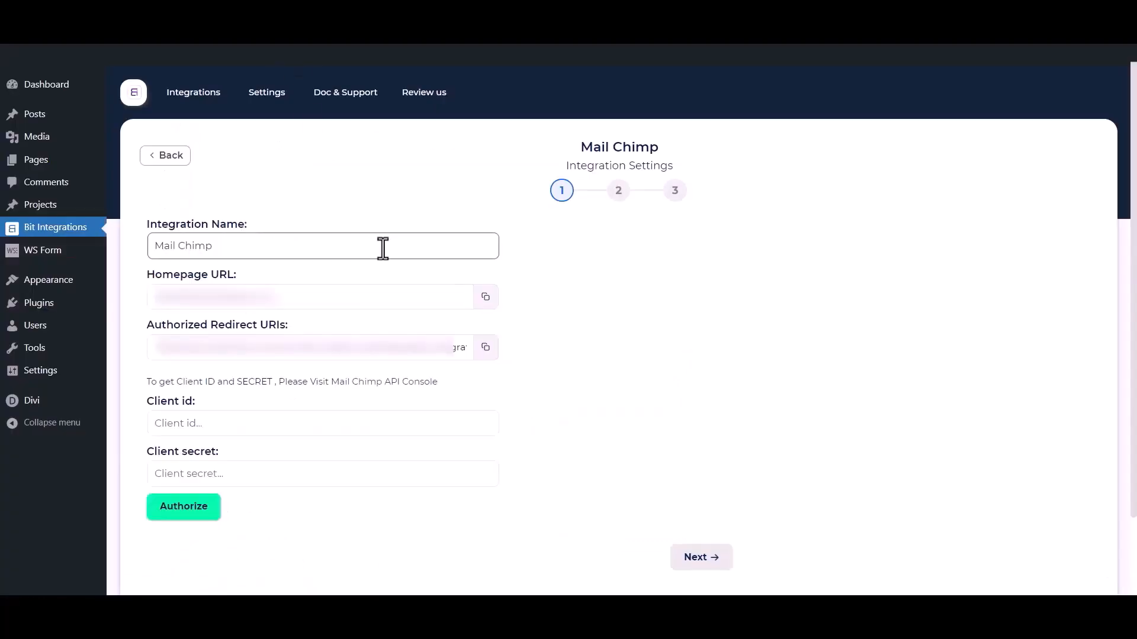
pyautogui.click(486, 297)
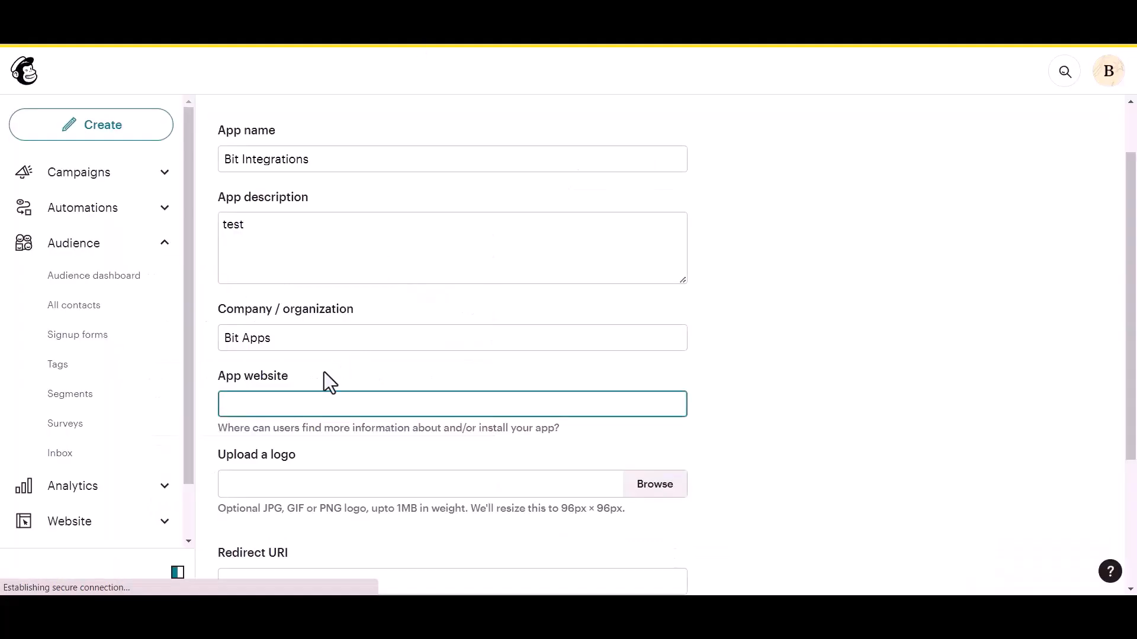
pyautogui.hotkey('ctrl', 'v')
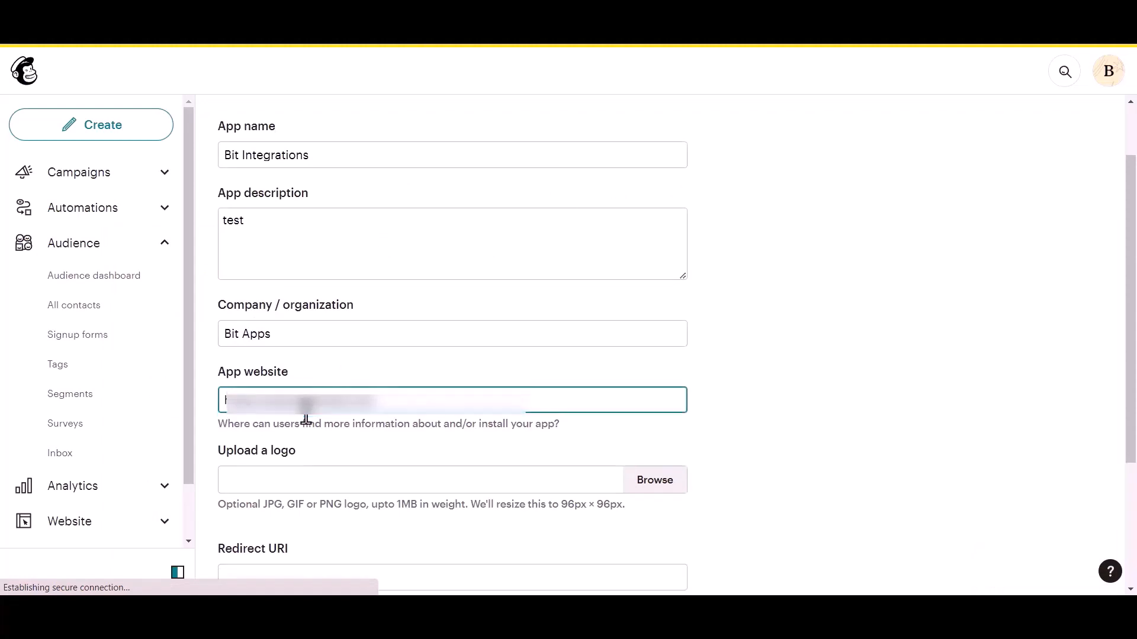
pyautogui.scroll(-3, 304, 409)
pyautogui.click(289, 434)
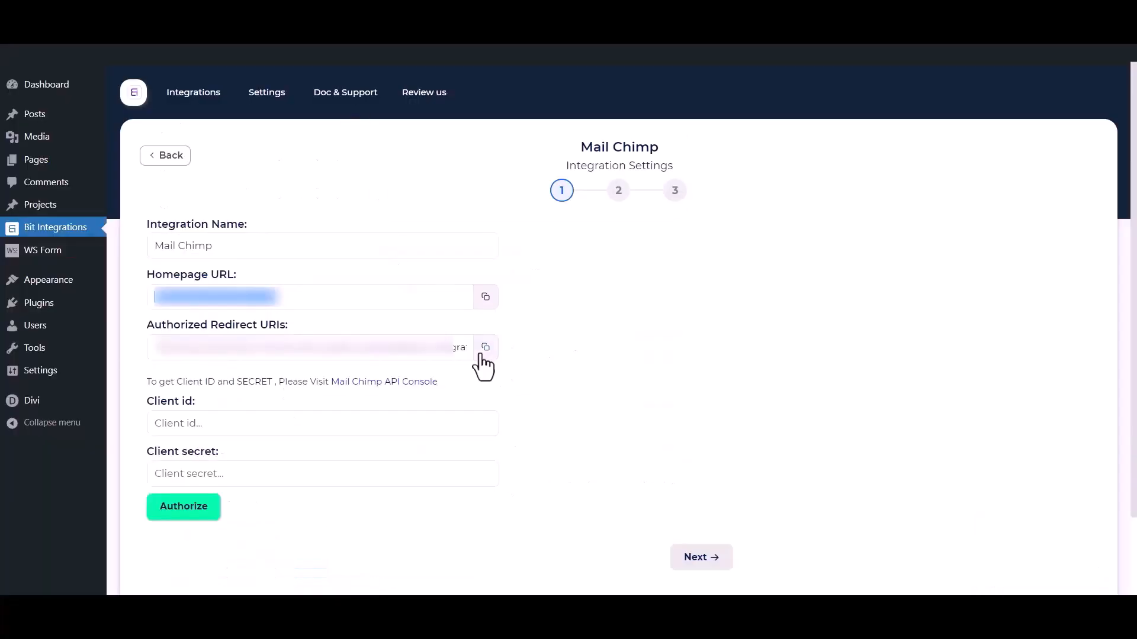
pyautogui.click(484, 349)
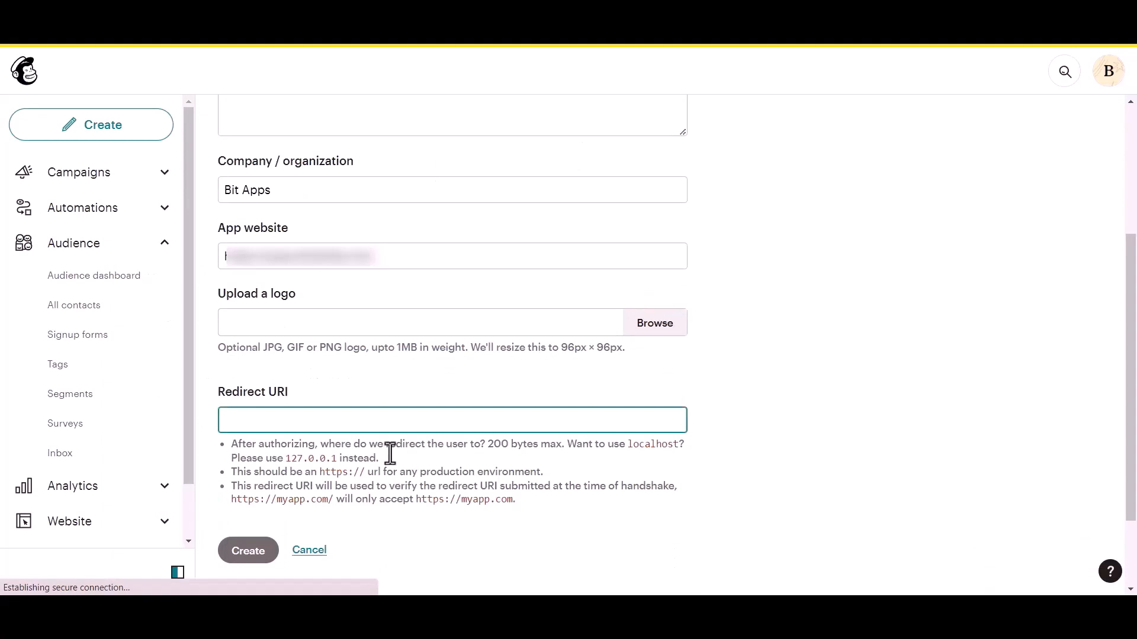
pyautogui.hotkey('ctrl', 'v')
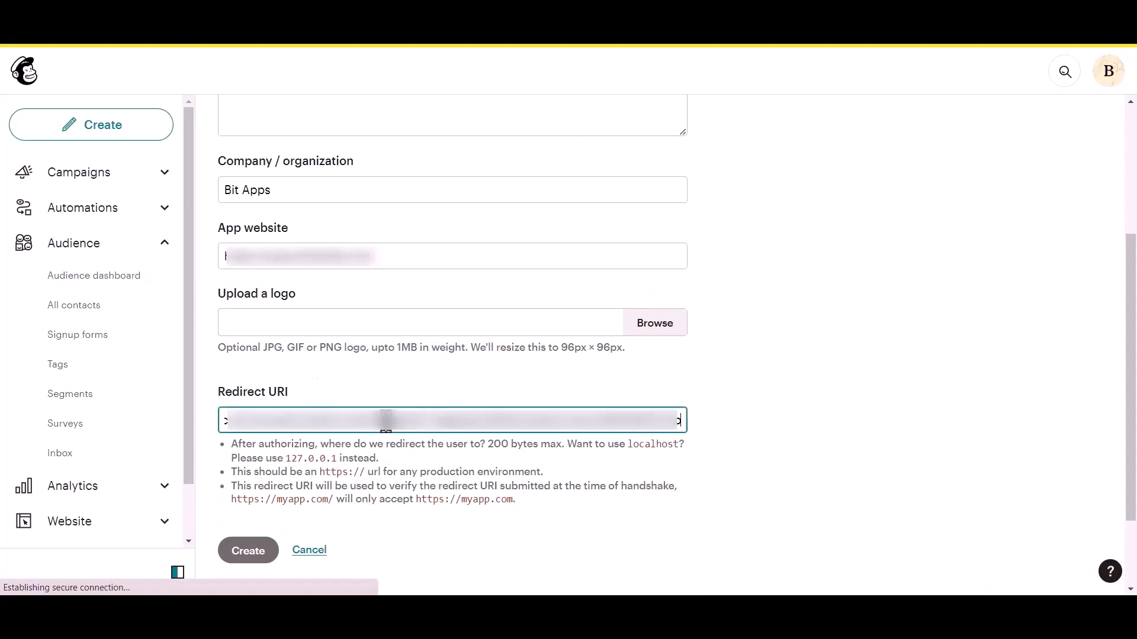
pyautogui.click(699, 375)
# - Create the Mailchimp app and locate its new client ID and client secret
pyautogui.scroll(-1, 698, 375)
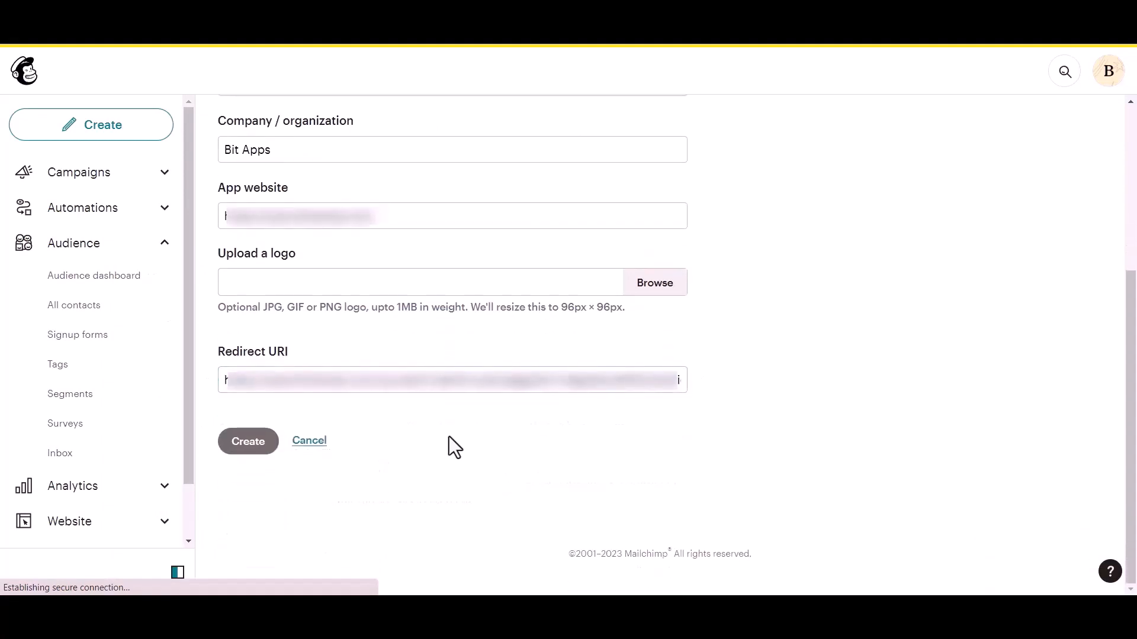
pyautogui.click(249, 453)
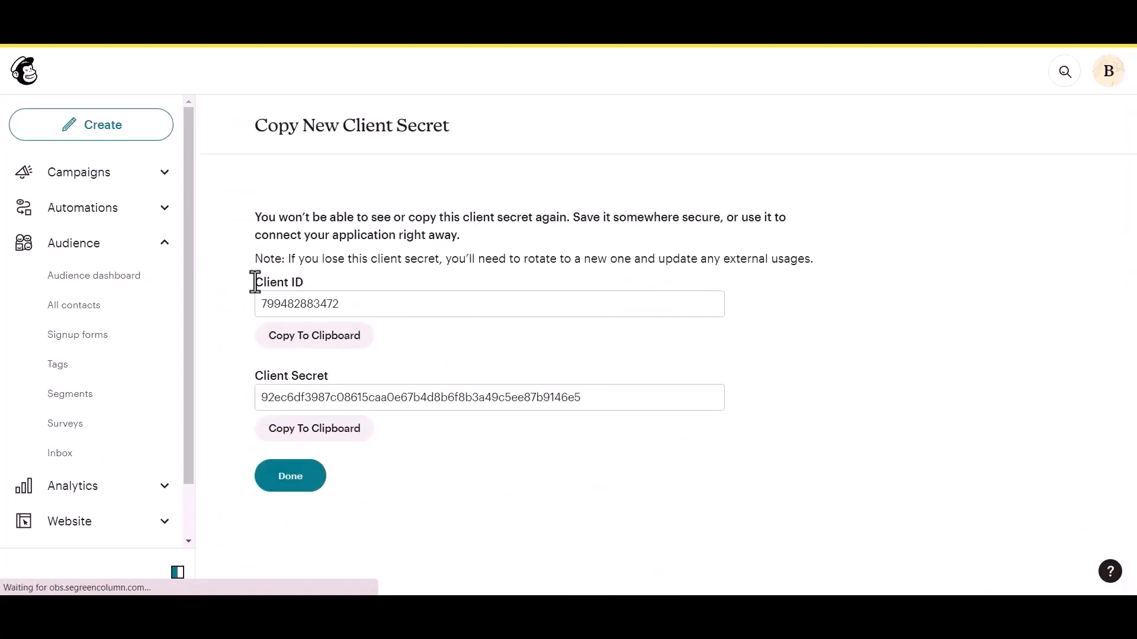
pyautogui.moveTo(254, 279); pyautogui.dragTo(290, 279)
pyautogui.moveTo(247, 375); pyautogui.dragTo(324, 370)
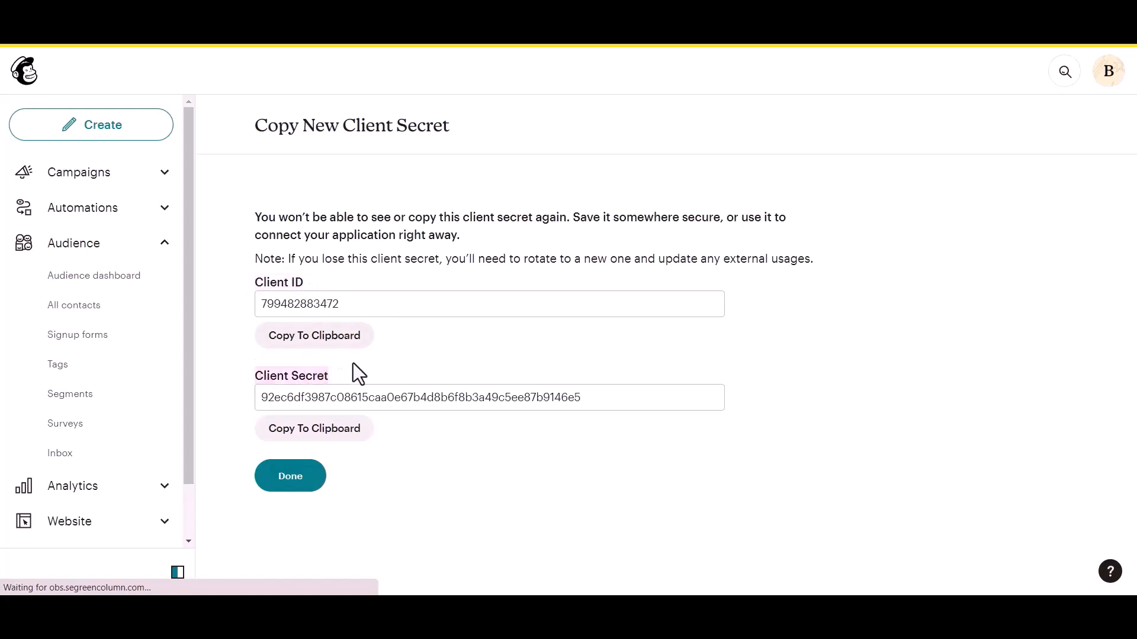
pyautogui.click(353, 364)
# - Copy the client ID and client secret into the Bit Integrations Client id and Client secret fields
pyautogui.click(344, 343)
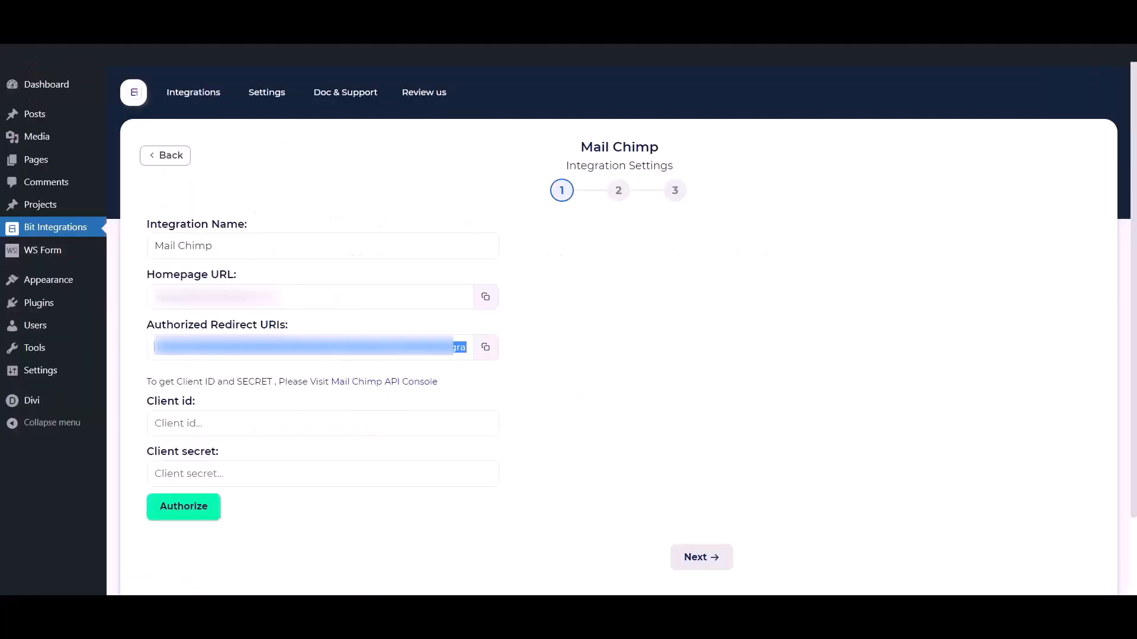
pyautogui.click(303, 434)
pyautogui.hotkey('ctrl', 'v')
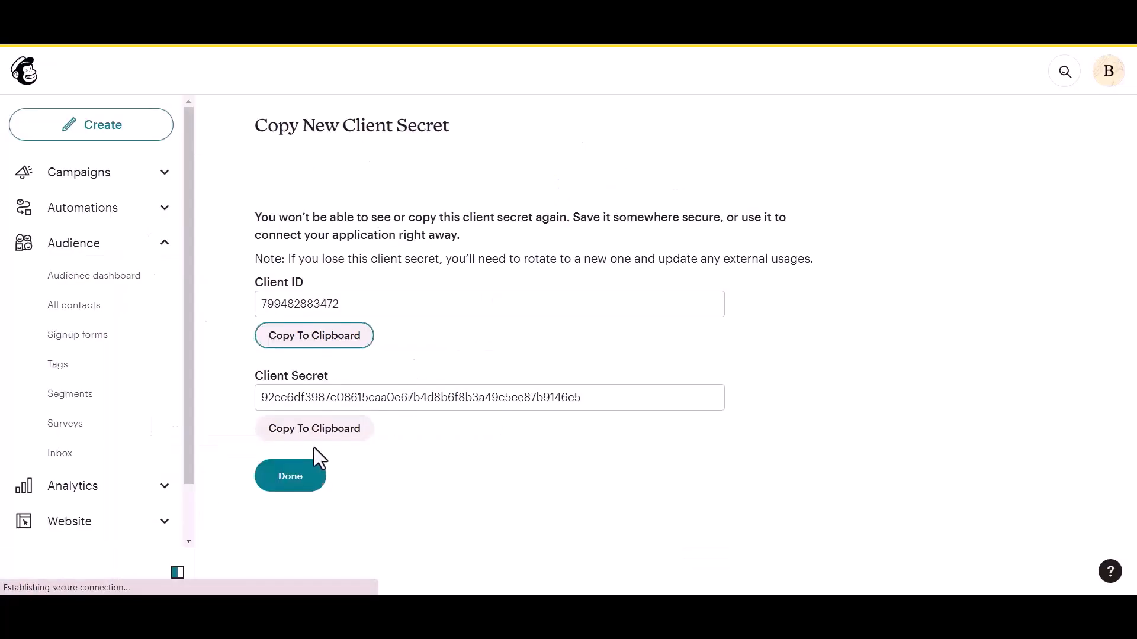
pyautogui.click(314, 441)
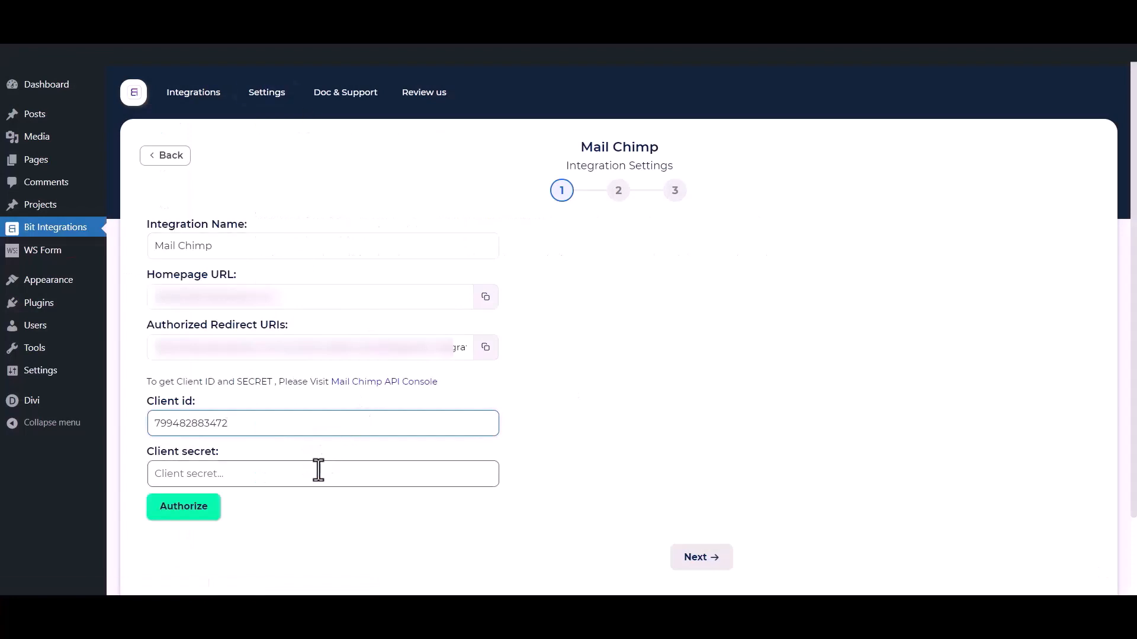
pyautogui.click(310, 473)
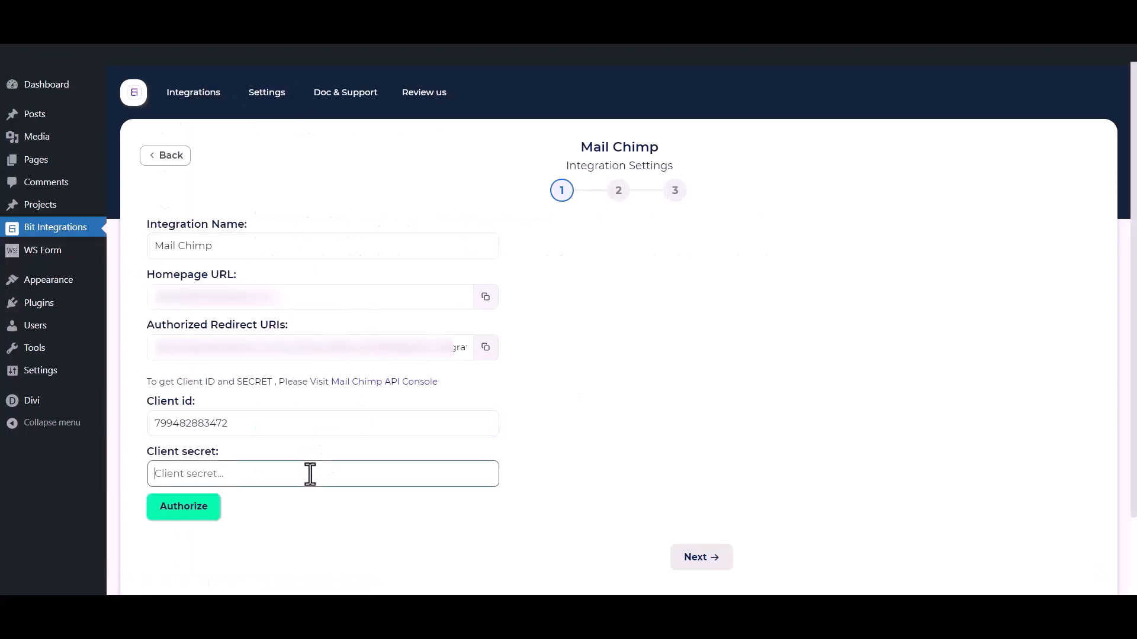
pyautogui.hotkey('ctrl', 'v')
pyautogui.click(322, 549)
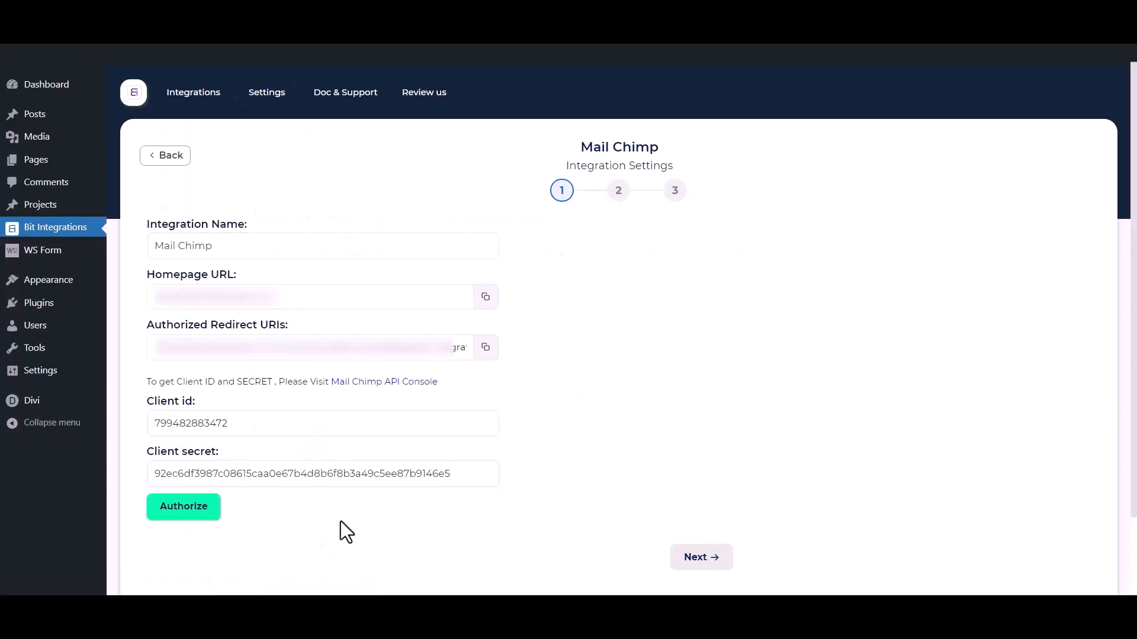
# - Authorize Mail Chimp by logging in and allowing access, then continue to step 2
pyautogui.click(206, 518)
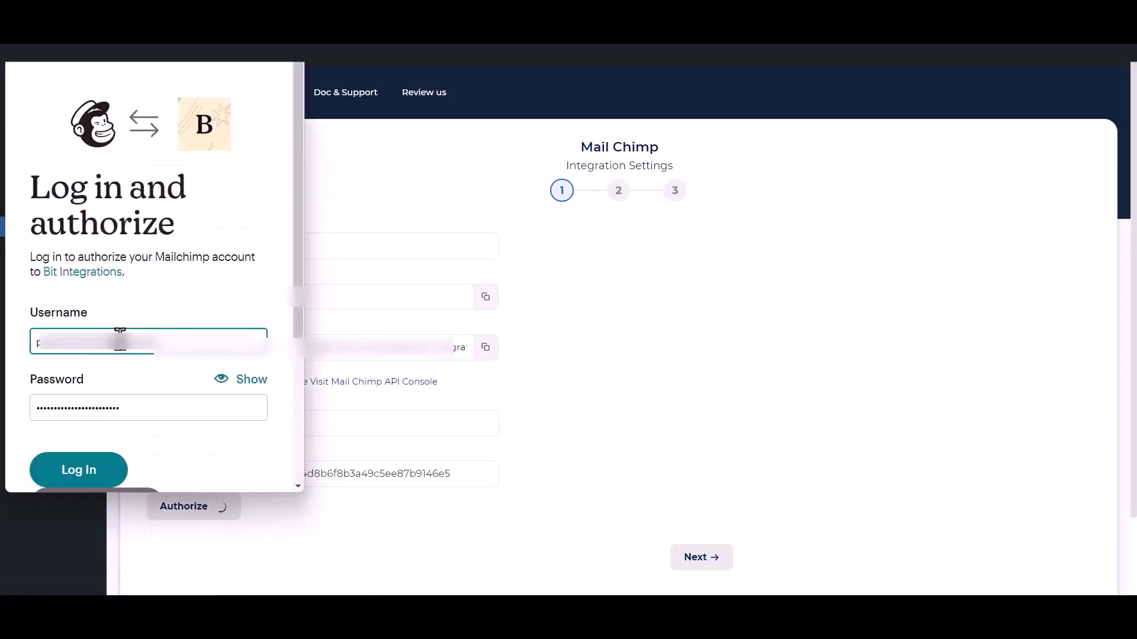
pyautogui.click(86, 474)
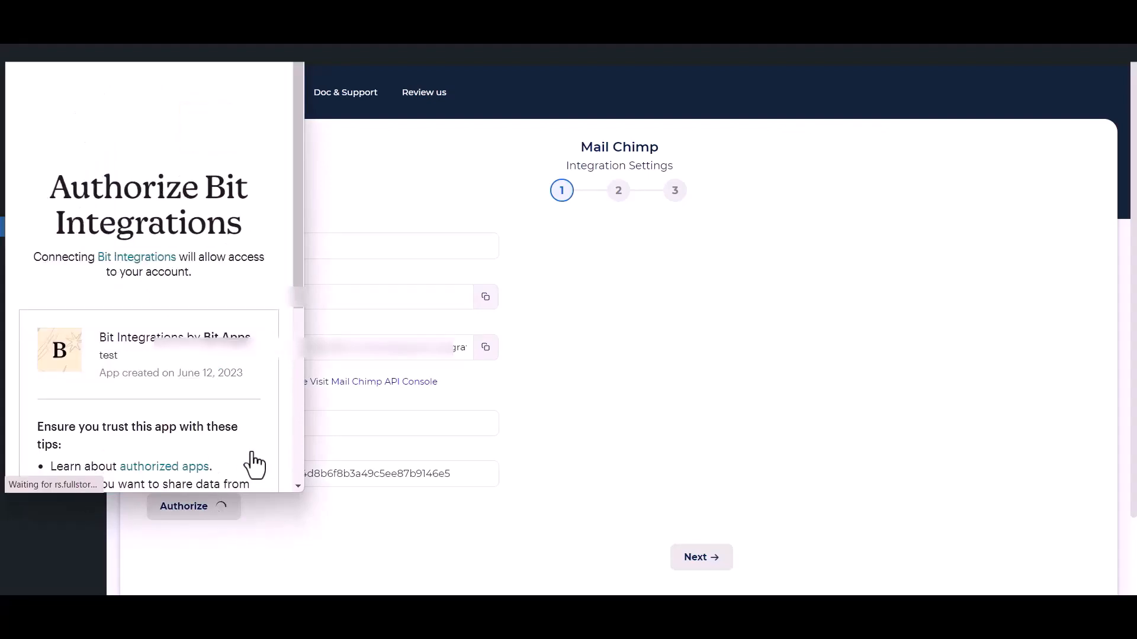
pyautogui.scroll(-5, 97, 422)
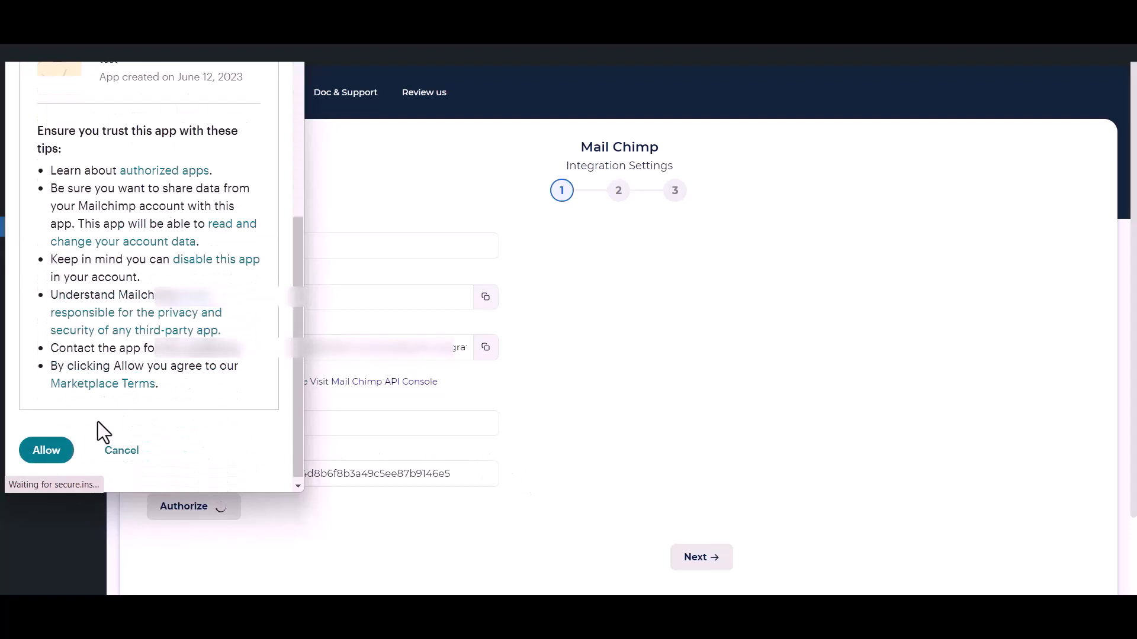
pyautogui.click(35, 451)
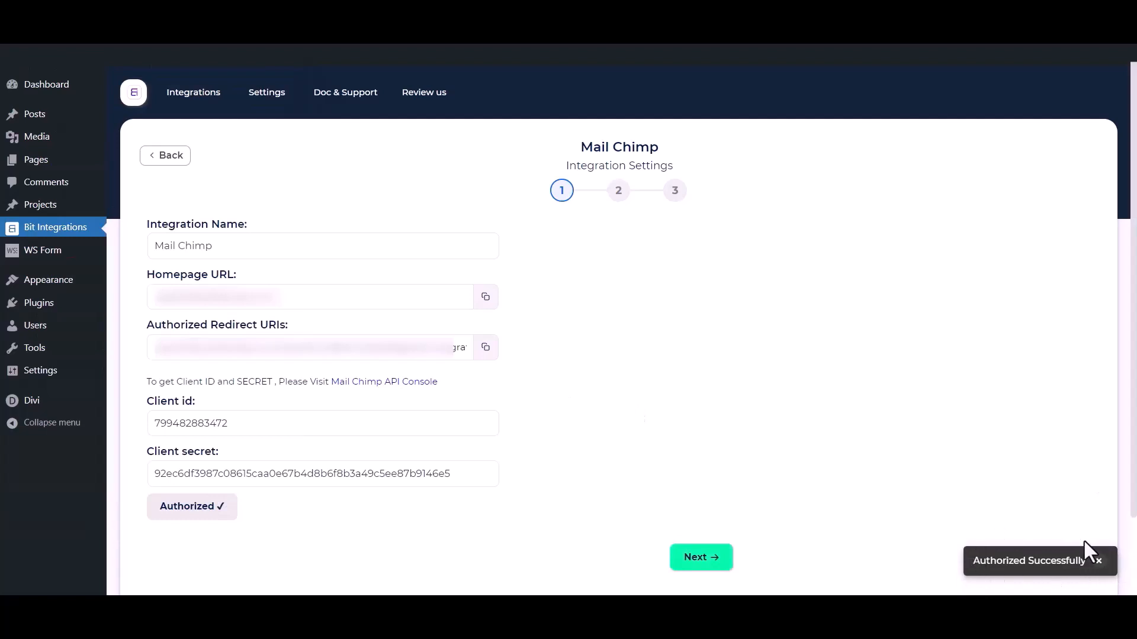
pyautogui.click(701, 557)
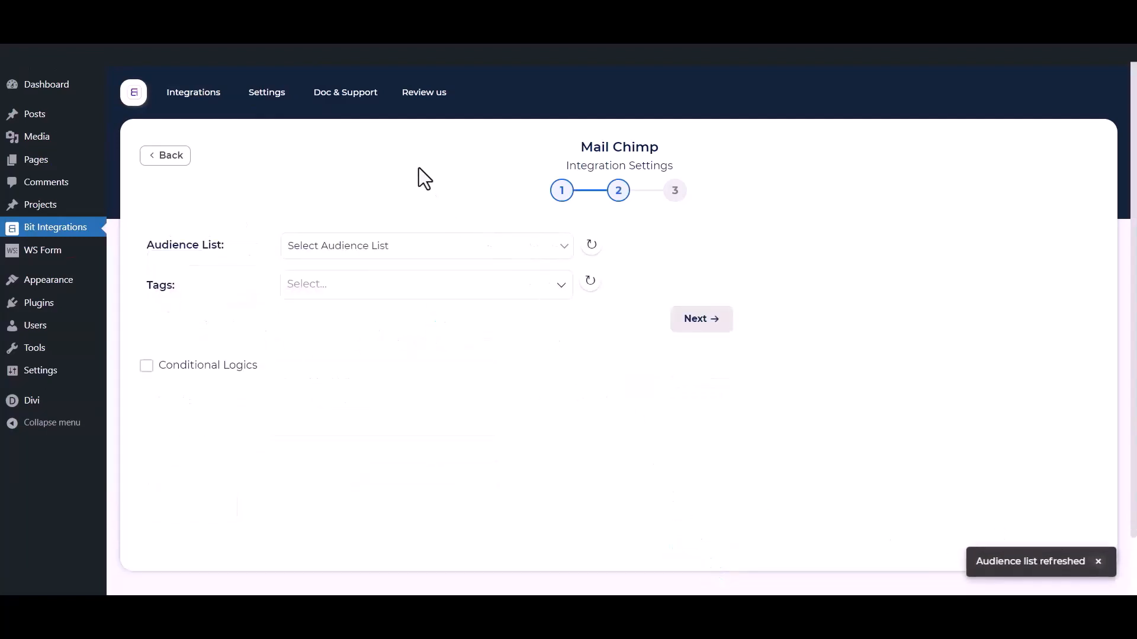
# - Choose the Bit Integrations audience and add Tag - 1, Tag - 2 and Tag - 3
pyautogui.click(362, 248)
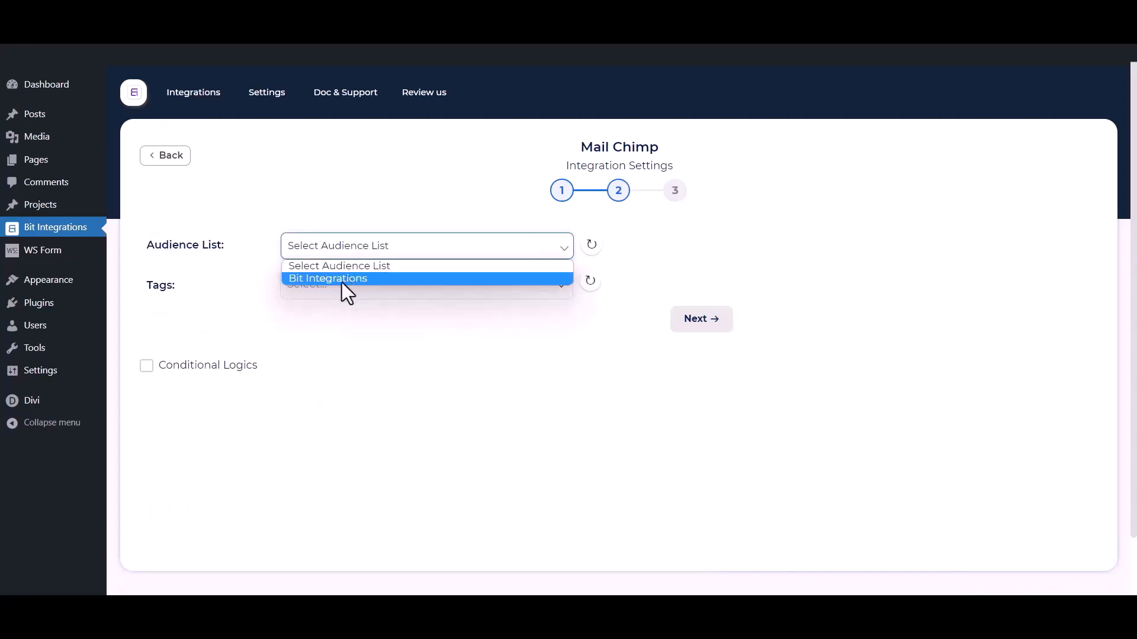
pyautogui.click(342, 281)
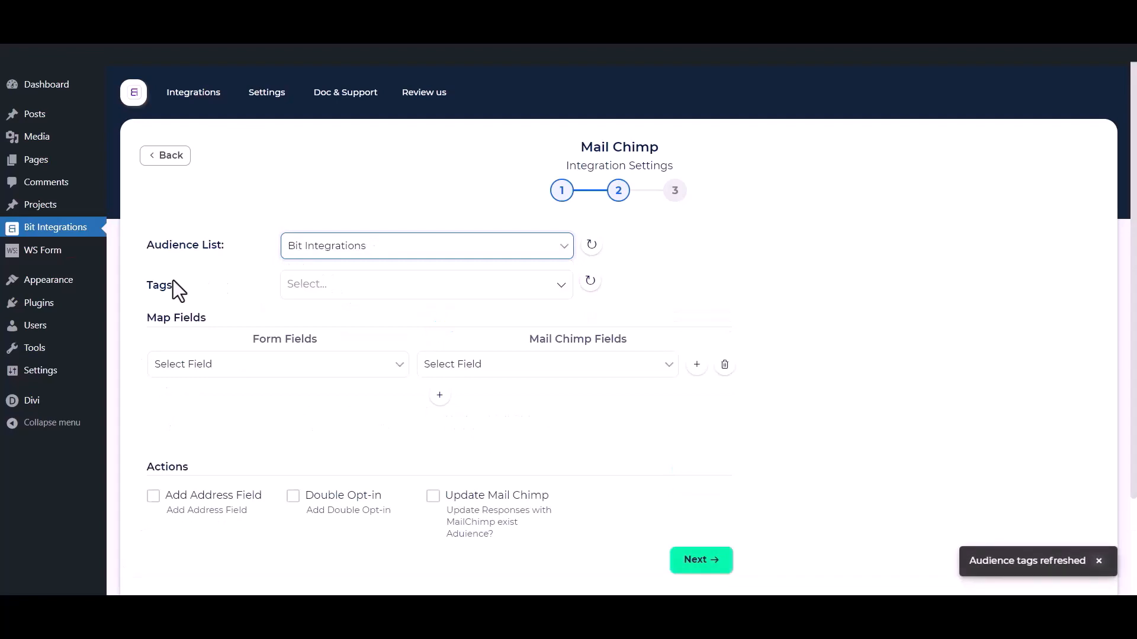
pyautogui.click(364, 284)
pyautogui.click(324, 314)
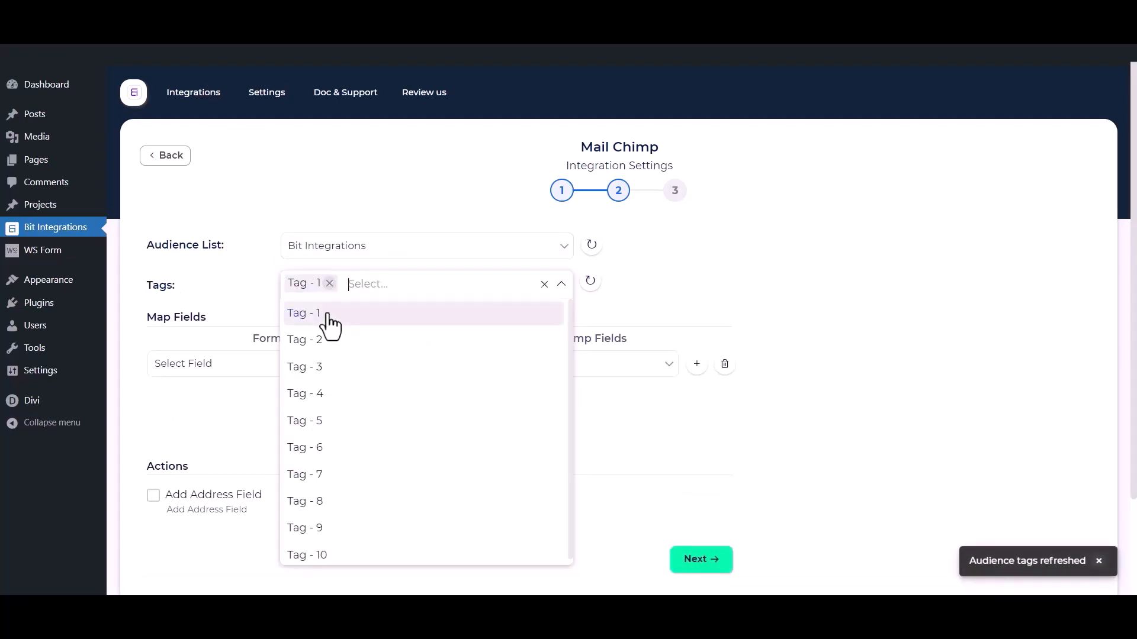
pyautogui.click(319, 341)
pyautogui.click(320, 367)
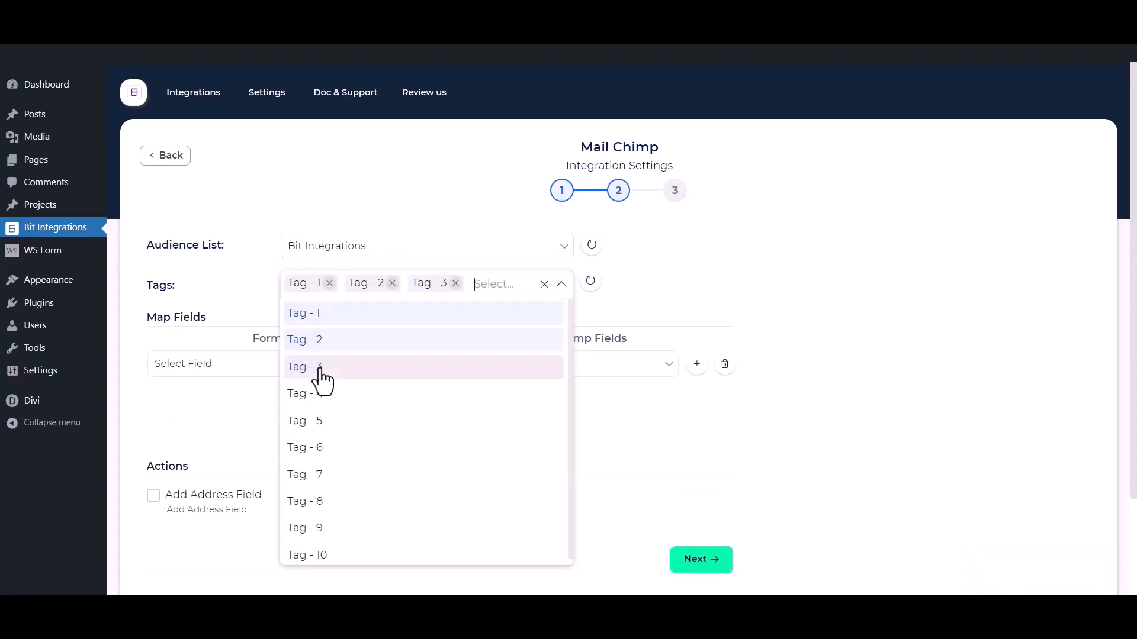
pyautogui.click(219, 278)
# - Map First Name to Mailchimp's First Name and Email to Mailchimp's Email
pyautogui.scroll(-1, 220, 280)
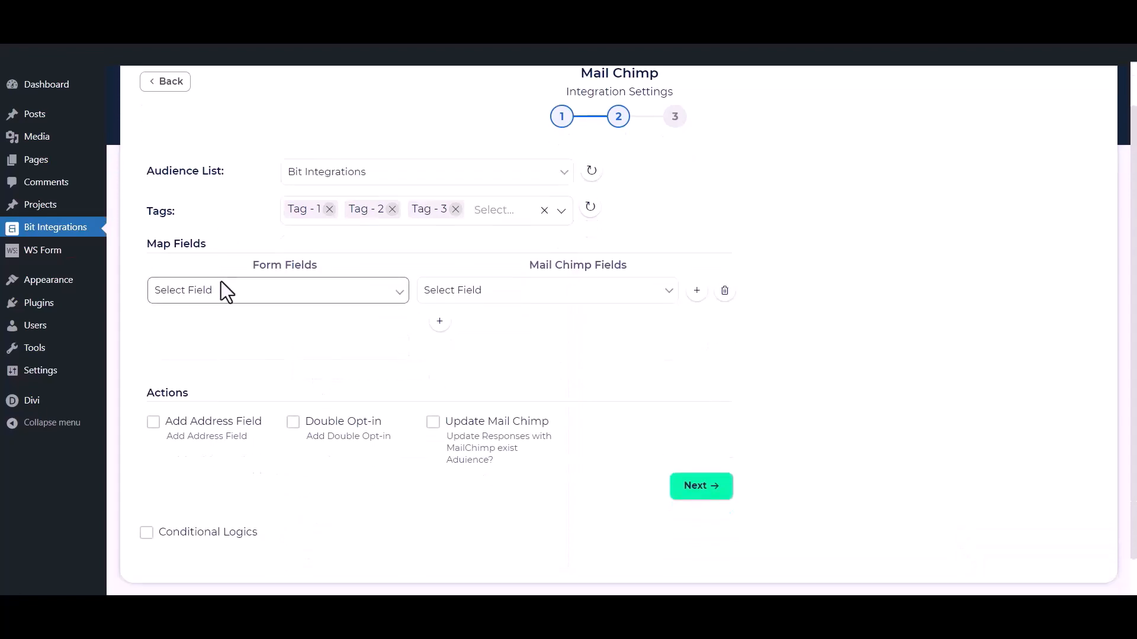
pyautogui.click(256, 301)
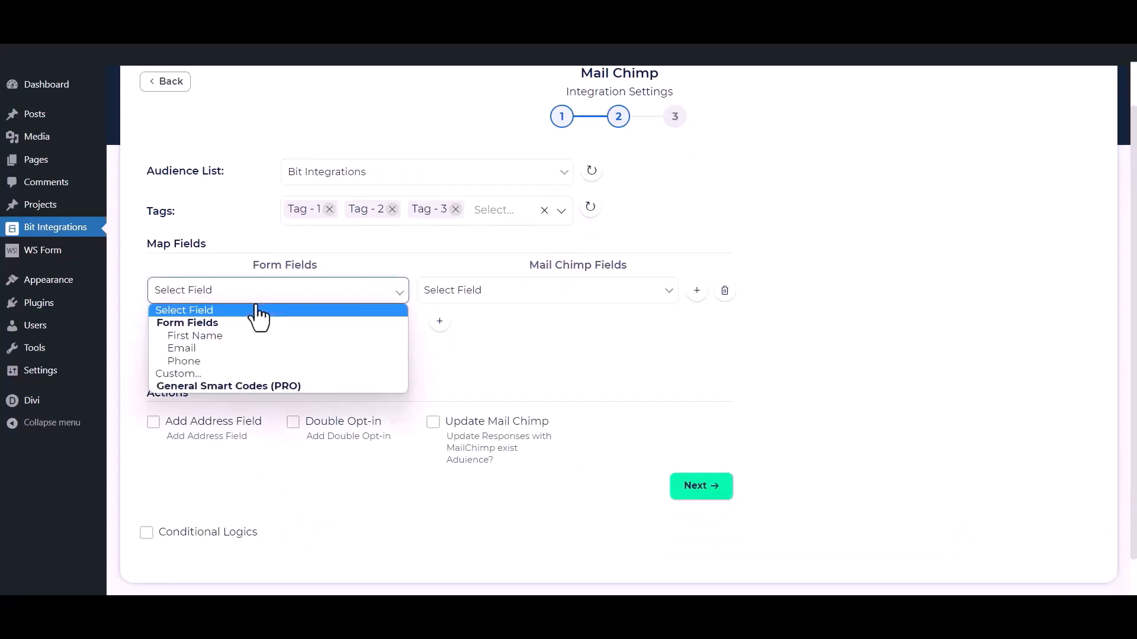
pyautogui.click(221, 338)
pyautogui.click(460, 294)
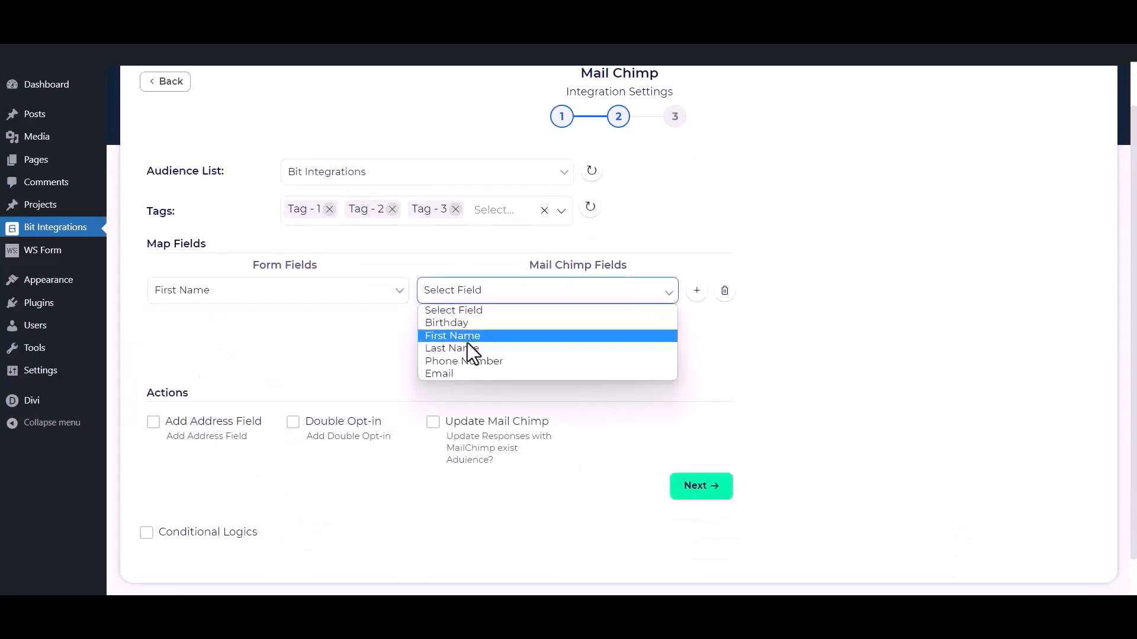
pyautogui.click(467, 339)
pyautogui.click(440, 323)
pyautogui.click(363, 324)
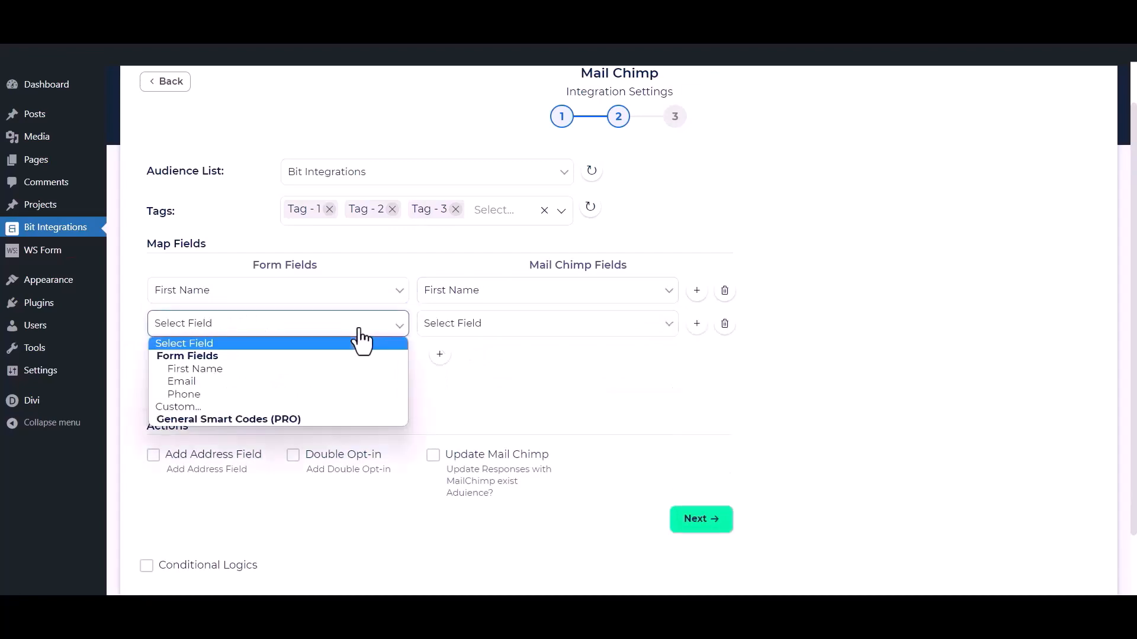
pyautogui.click(259, 384)
pyautogui.click(495, 331)
pyautogui.click(437, 406)
# - Add a third mapping row linking Phone to Mailchimp's Phone Number
pyautogui.click(439, 354)
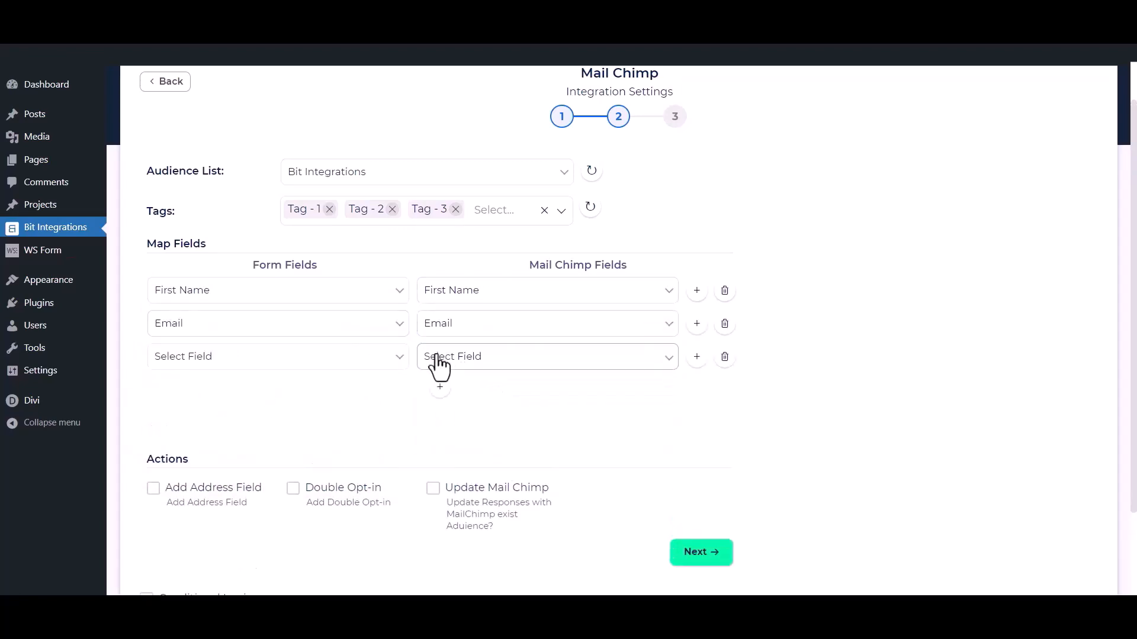
pyautogui.click(334, 357)
pyautogui.click(279, 425)
pyautogui.click(511, 360)
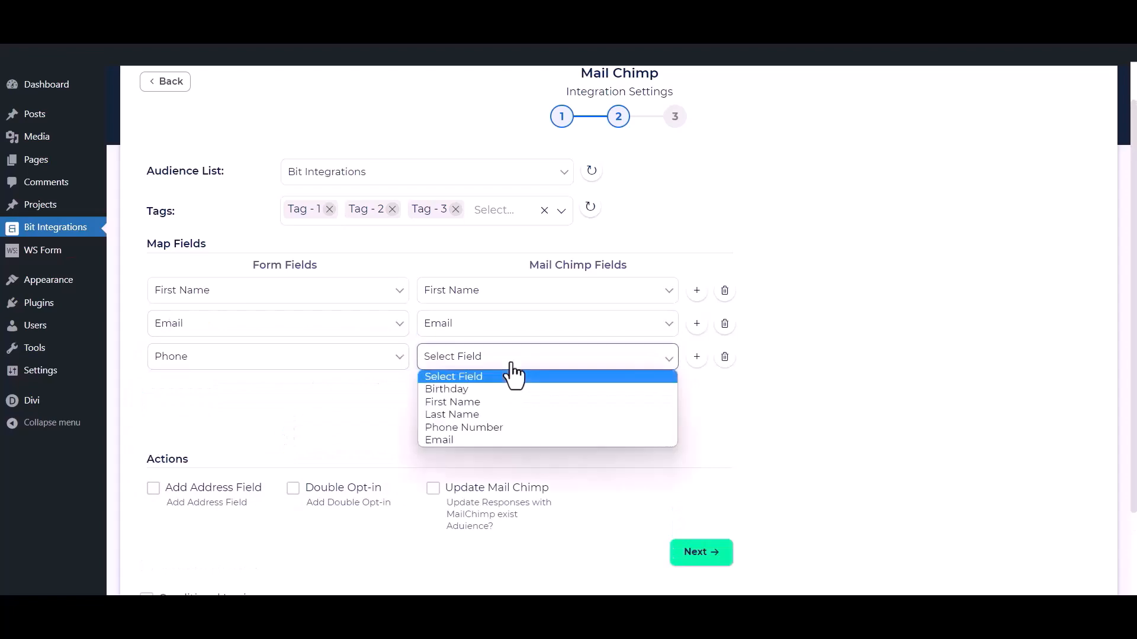
pyautogui.click(469, 427)
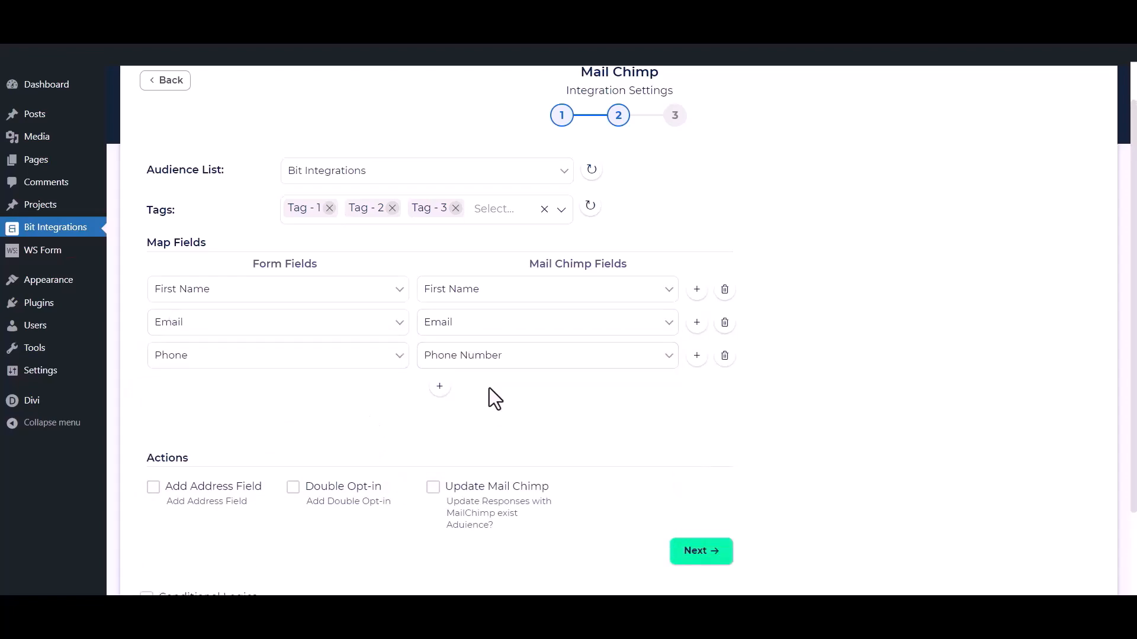
pyautogui.scroll(-2, 489, 388)
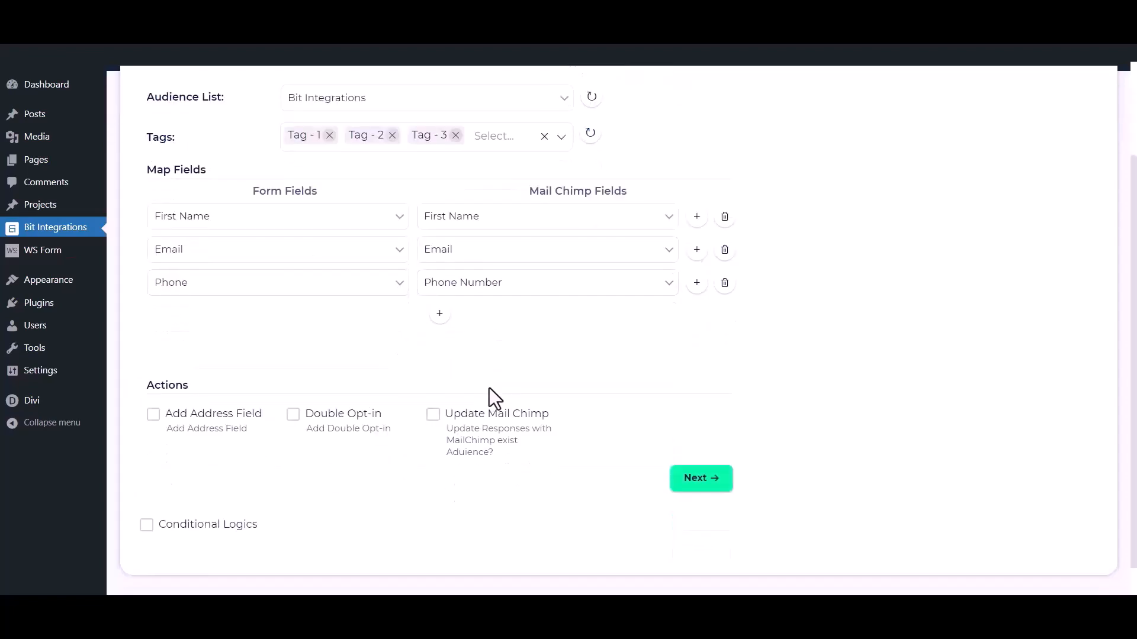
# - Leave address mapping, double opt-in and existing-contact updates turned off for the Mailchimp action
pyautogui.click(153, 414)
pyautogui.scroll(-3, 152, 429)
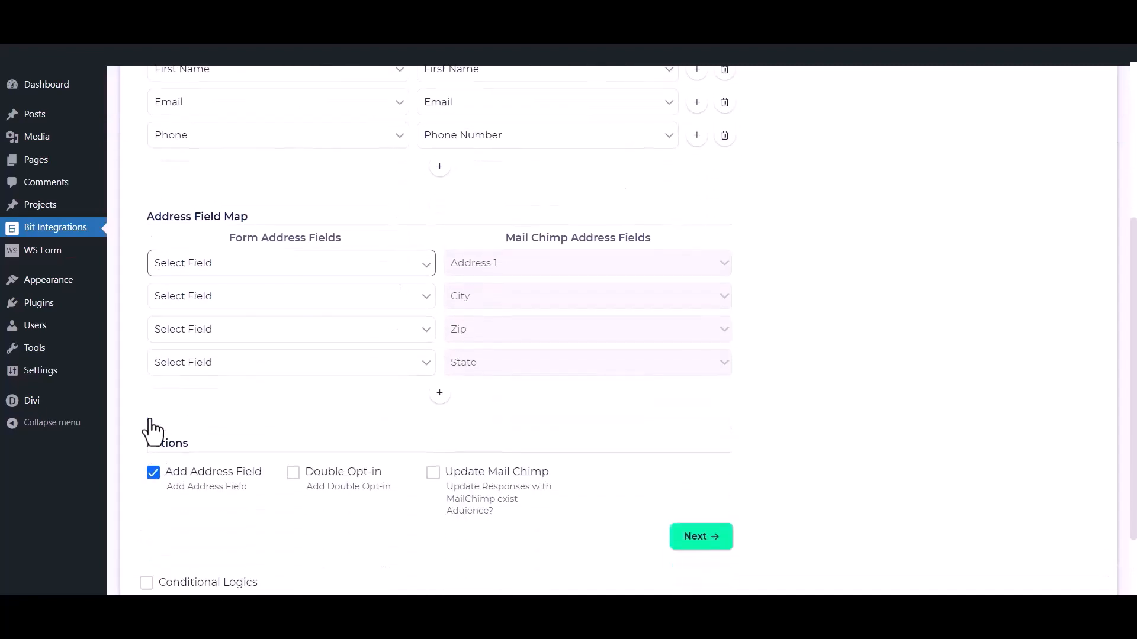
pyautogui.click(152, 472)
pyautogui.click(293, 379)
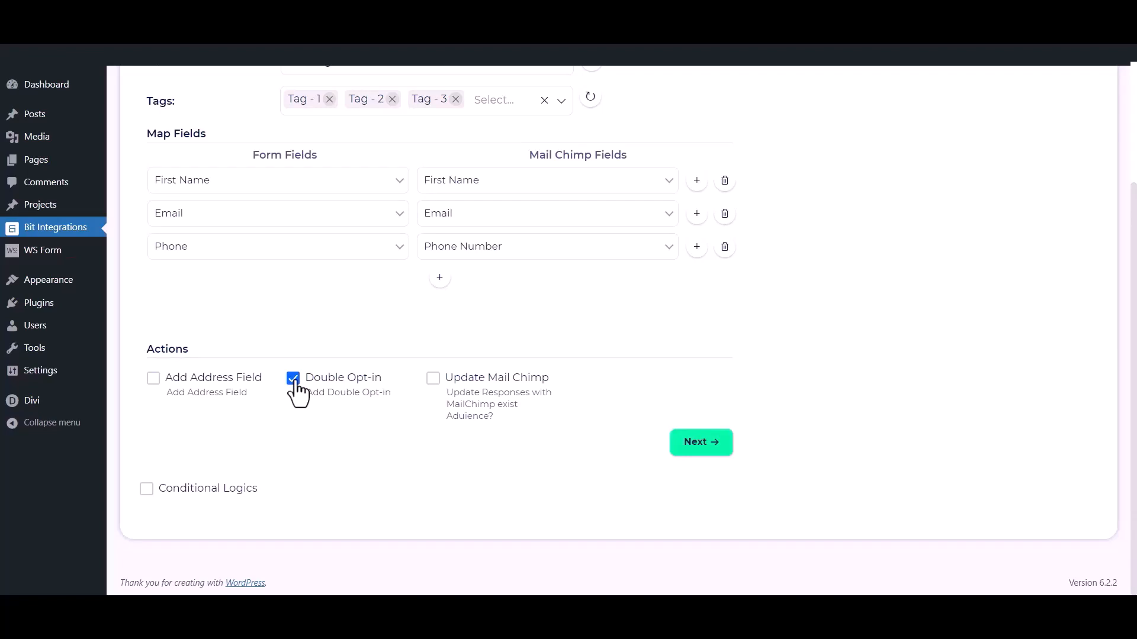
pyautogui.click(293, 379)
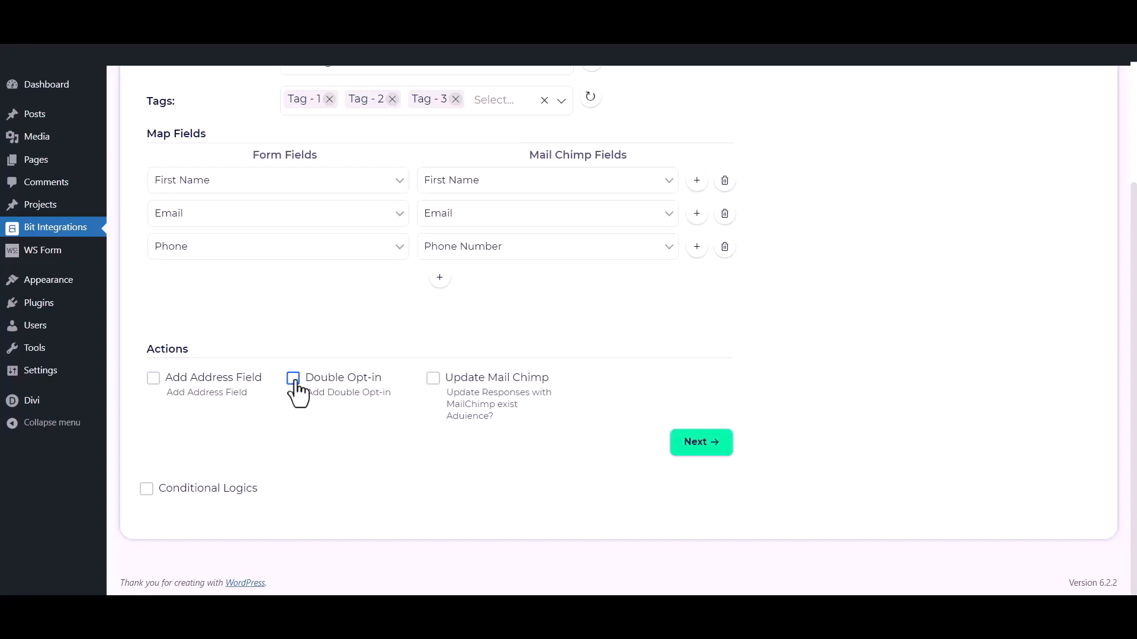
pyautogui.click(433, 379)
pyautogui.click(433, 382)
# - Save the integration without conditional logic, then begin a new Fluent Support ticket
pyautogui.click(146, 489)
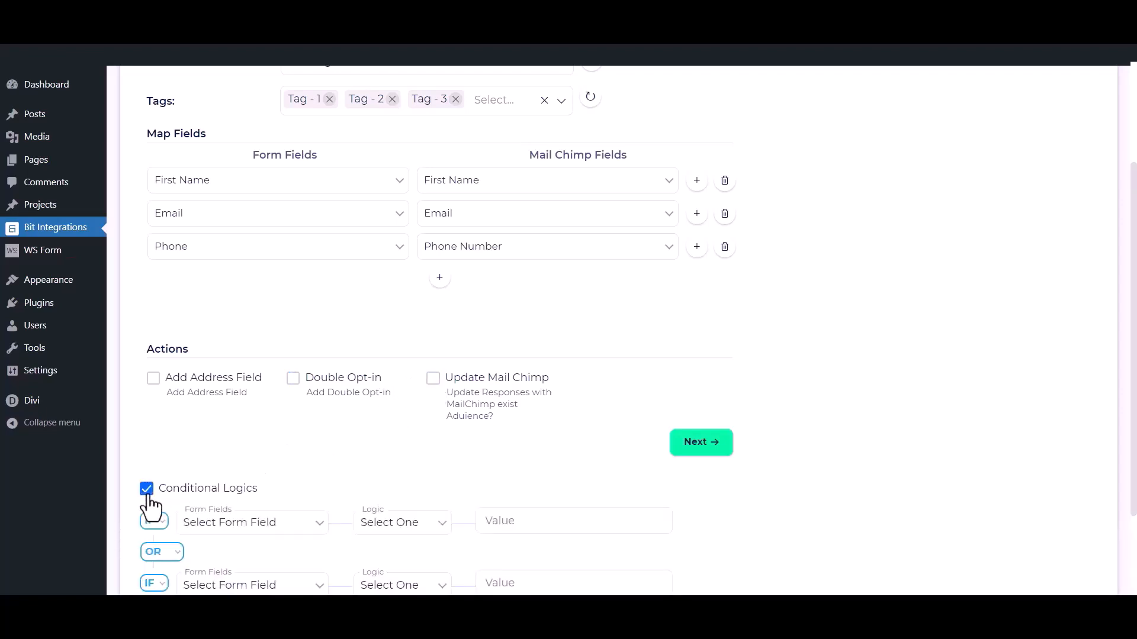
pyautogui.scroll(-2, 148, 505)
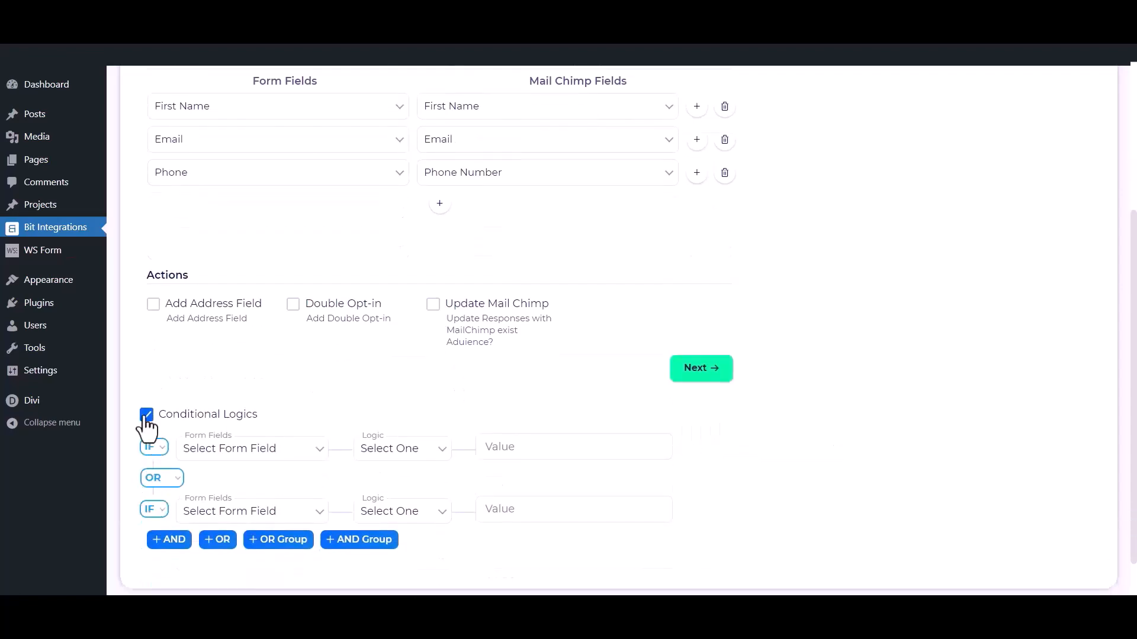
pyautogui.click(147, 417)
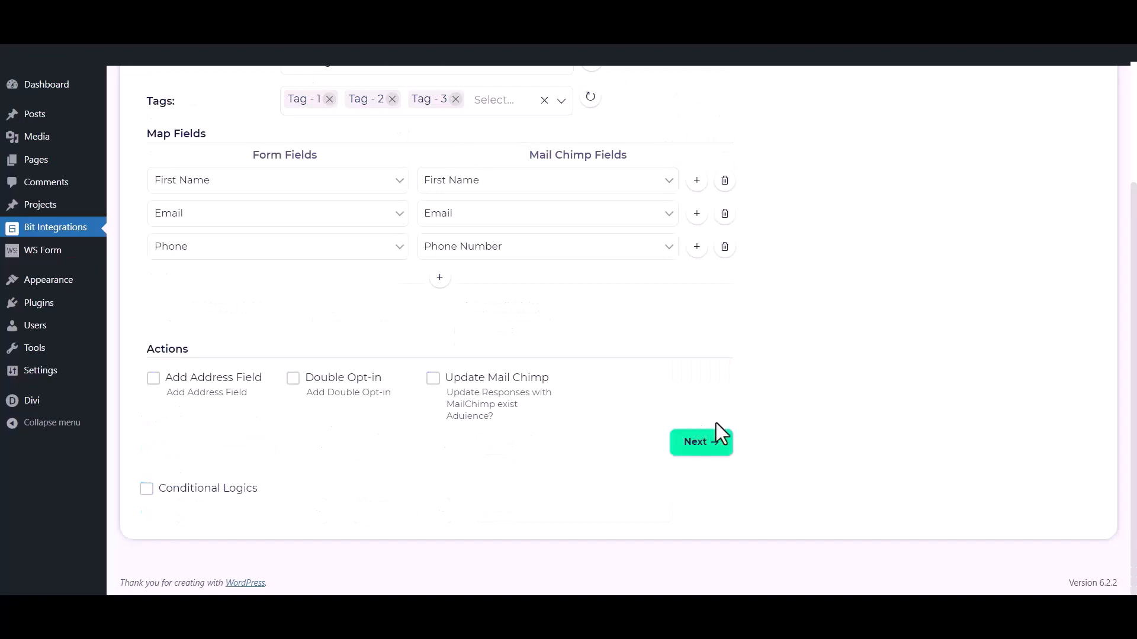
pyautogui.click(716, 445)
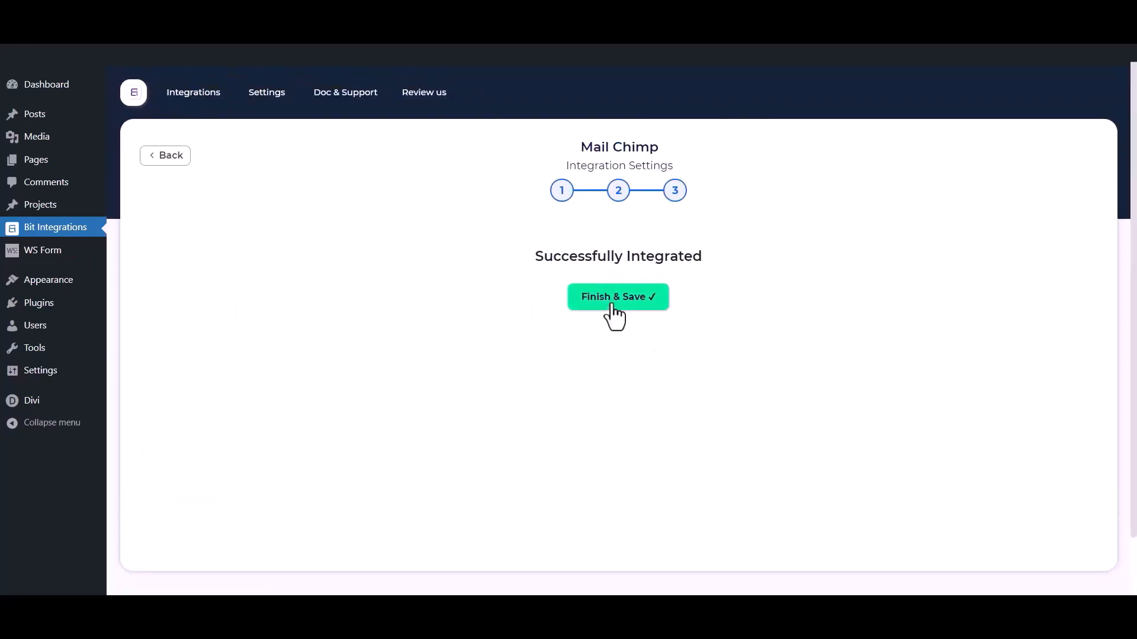
pyautogui.click(613, 304)
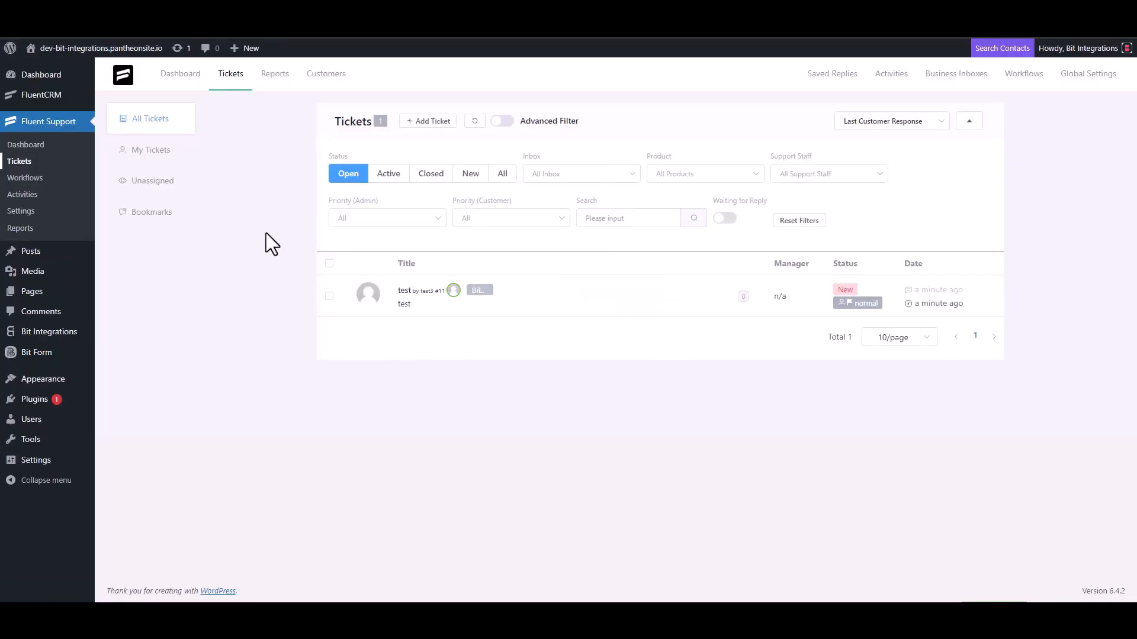
pyautogui.click(426, 121)
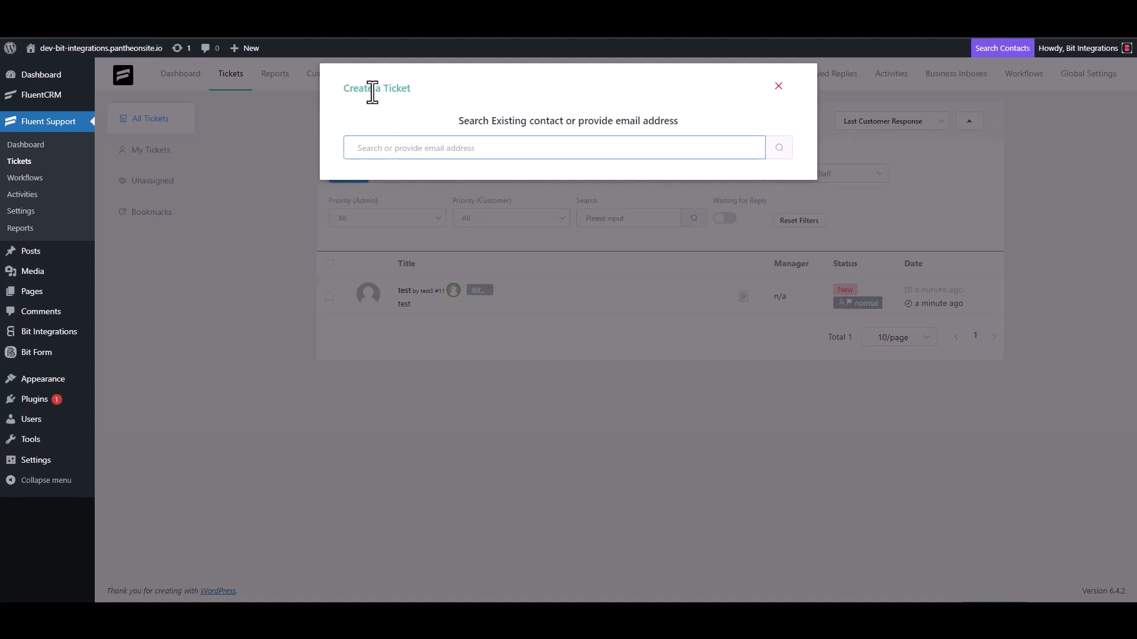
# - Search for the support e-mail, then create contact 'Bit Integrations' with that e-mail and continue
pyautogui.tripleClick(417, 147)
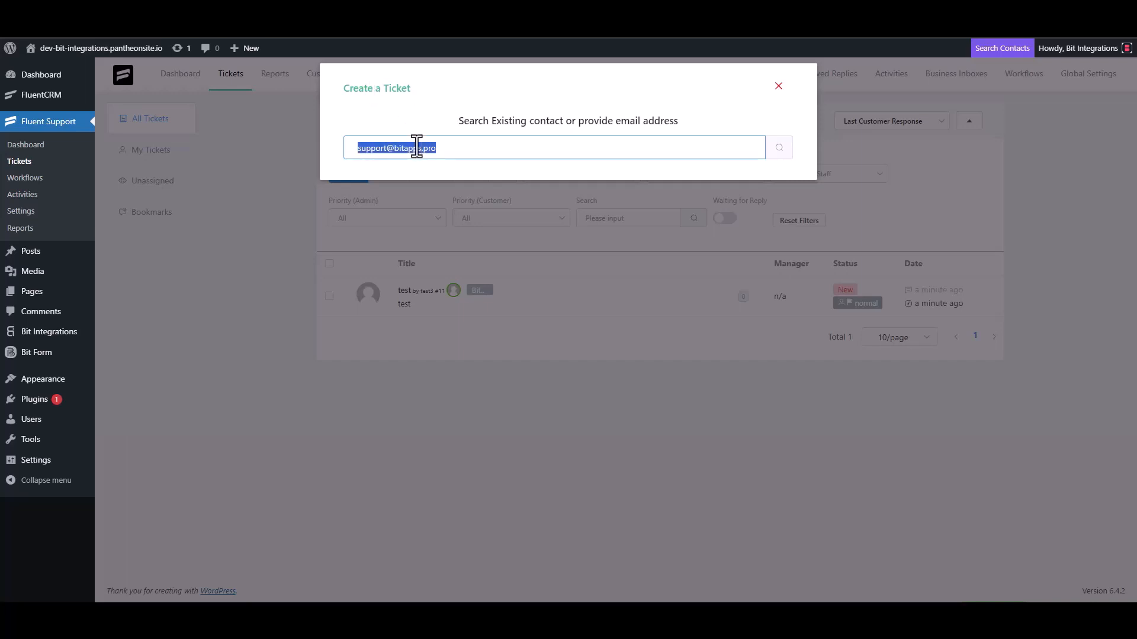
pyautogui.click(456, 149)
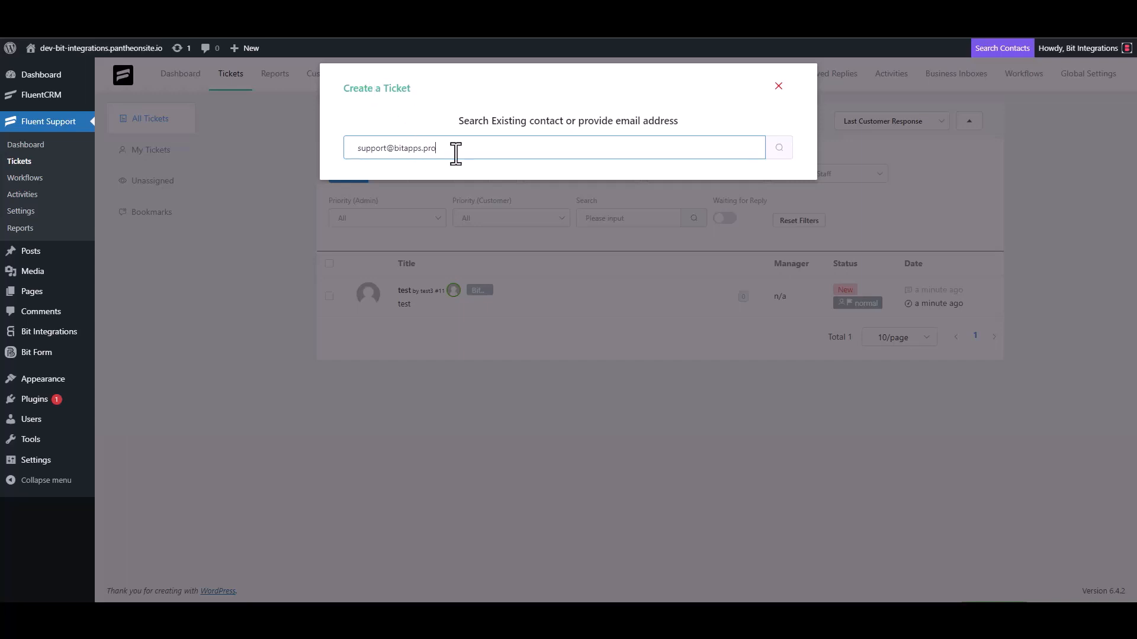
pyautogui.click(768, 151)
pyautogui.click(414, 234)
pyautogui.click(361, 234)
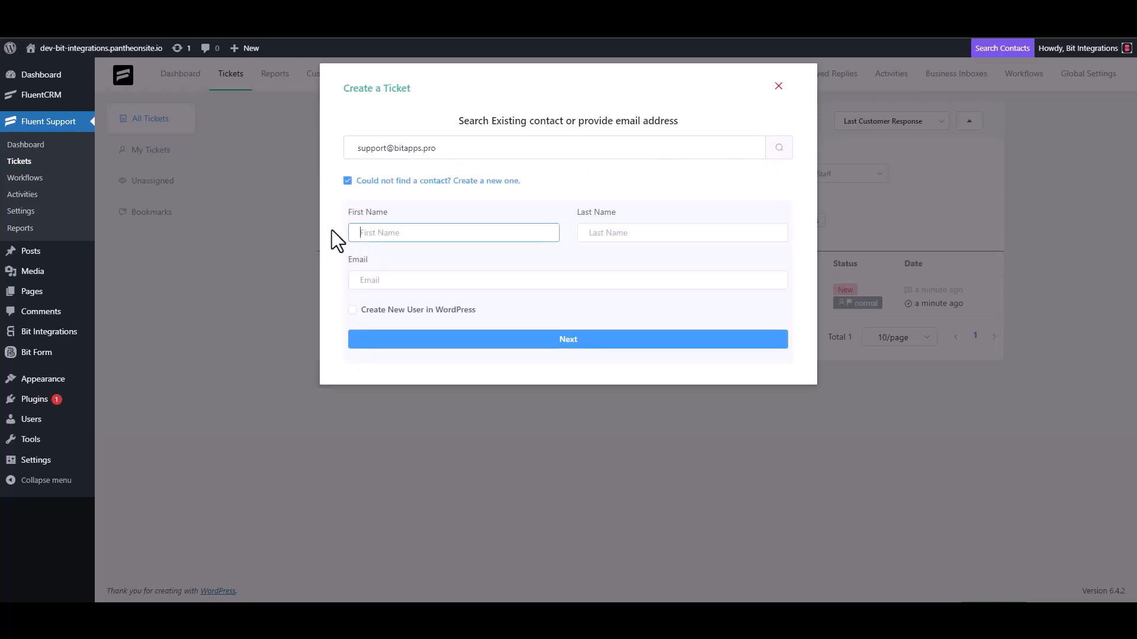
pyautogui.write('Bit Integrations')
pyautogui.click(396, 282)
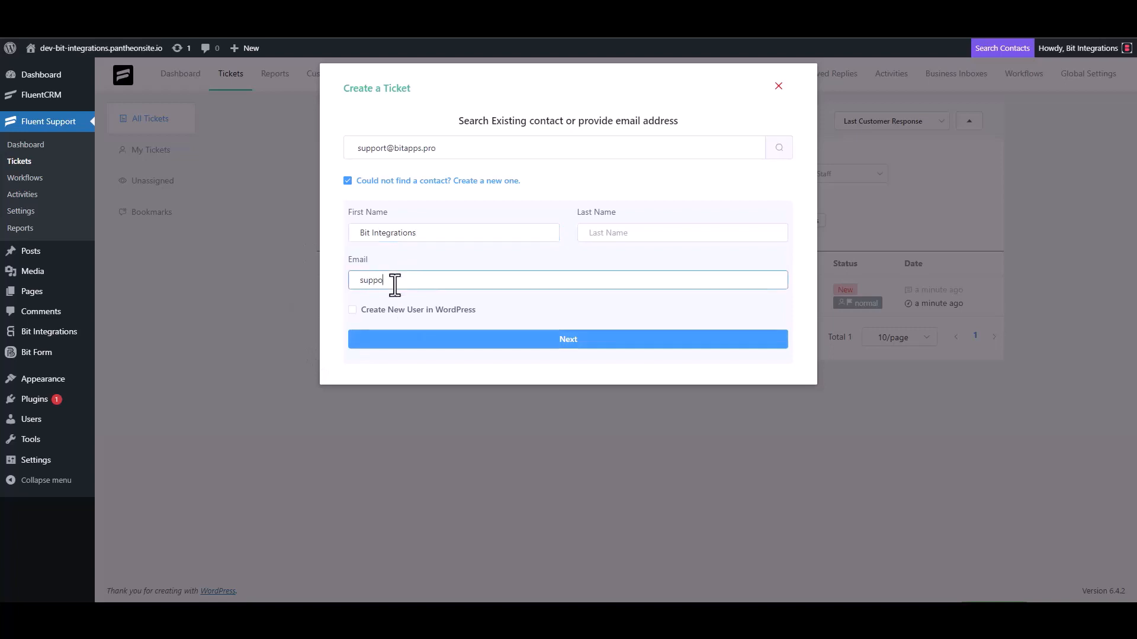
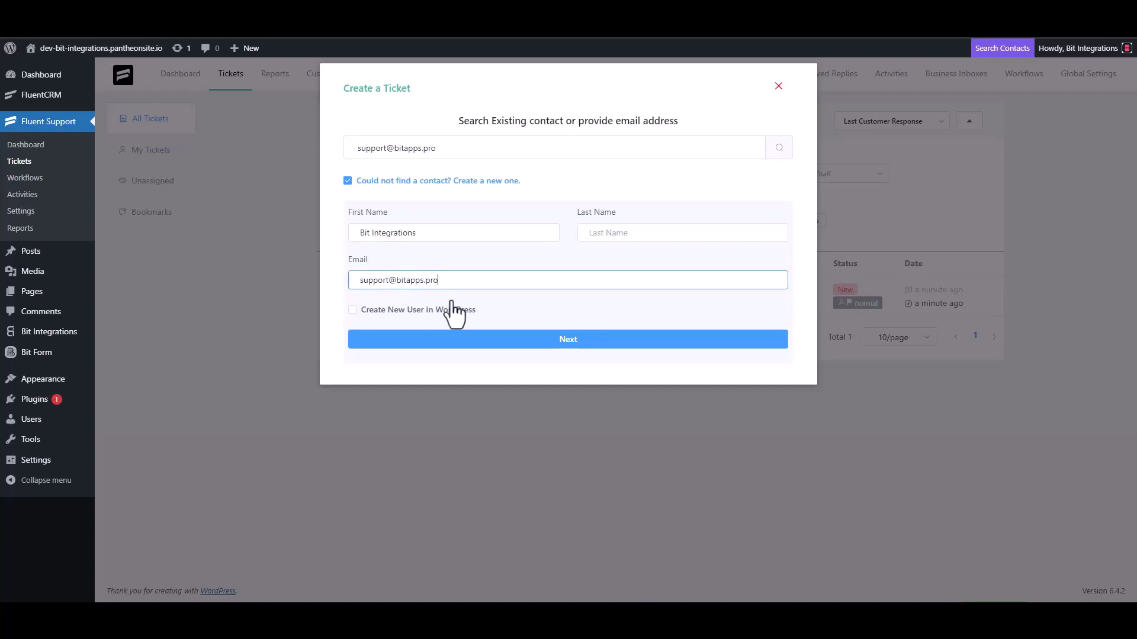
pyautogui.click(568, 340)
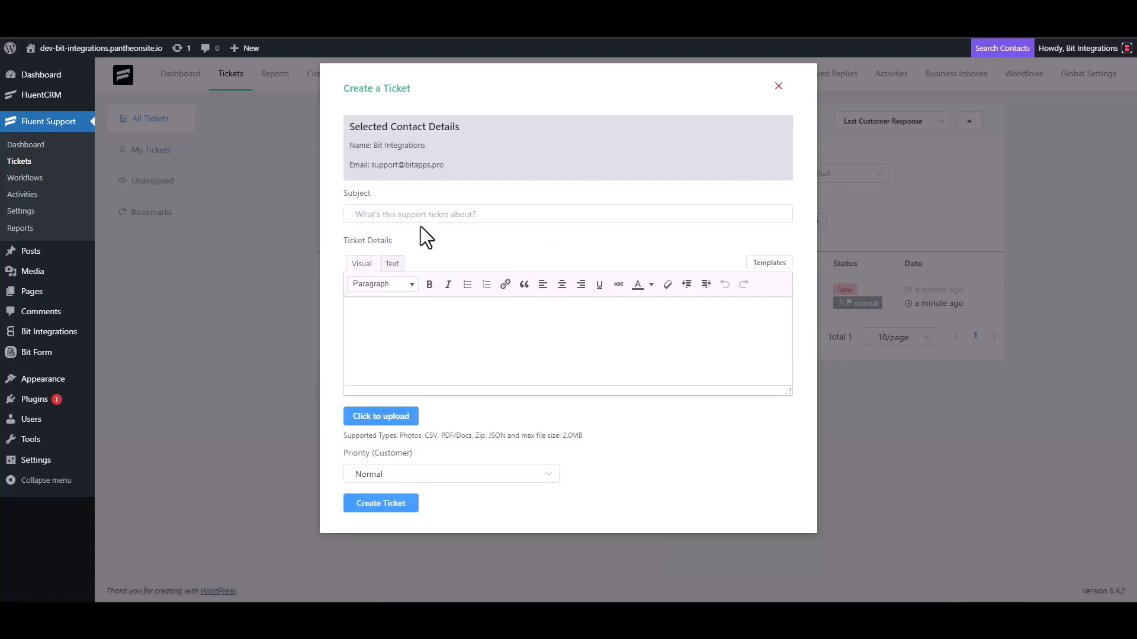
# - Clear the trial text from the ticket subject and details fields
pyautogui.click(584, 212)
pyautogui.write('test')
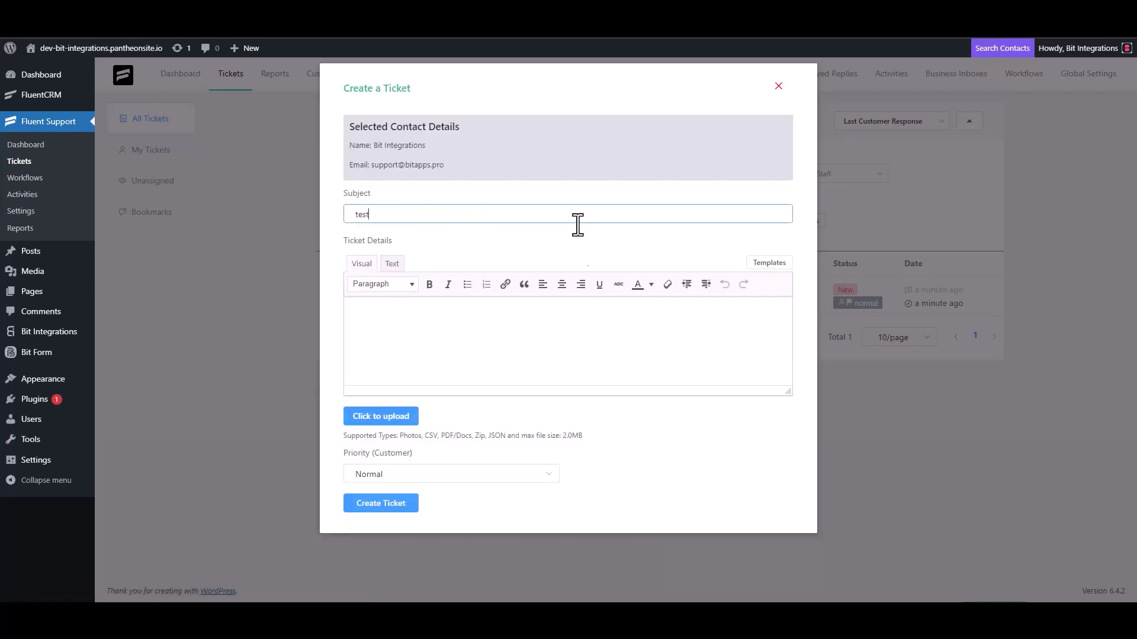
pyautogui.click(393, 336)
pyautogui.write('t')
pyautogui.doubleClick(376, 215)
pyautogui.press('BackSpace')
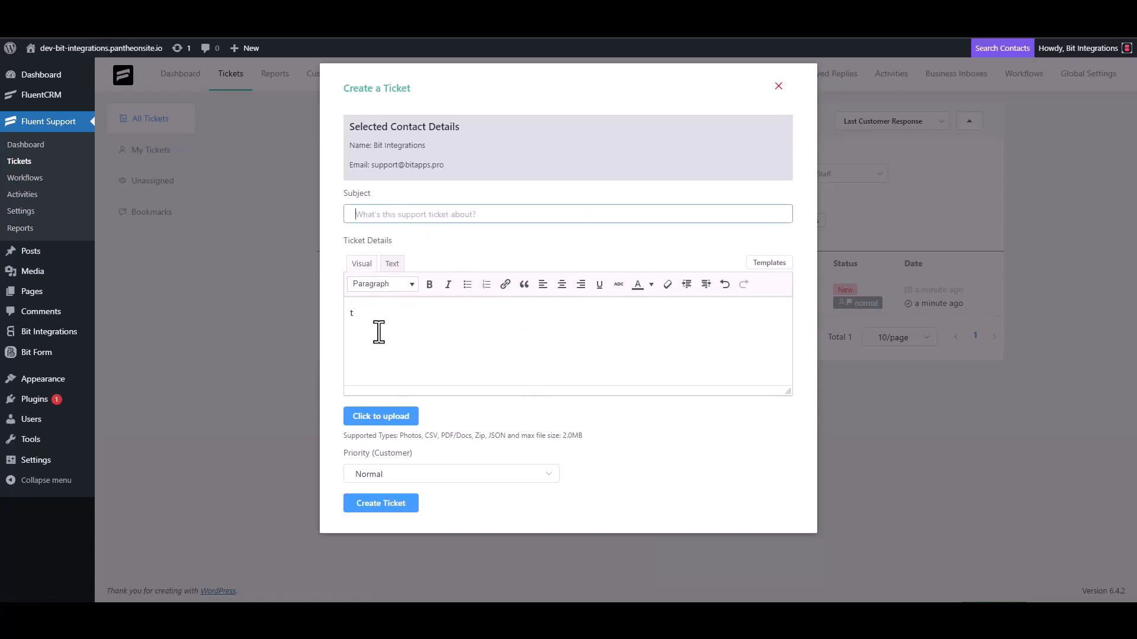
pyautogui.click(379, 331)
pyautogui.press('BackSpace')
# - Fill both subject and ticket details with 'Bit Integrations' and create the ticket
pyautogui.click(393, 215)
pyautogui.write('Bi')
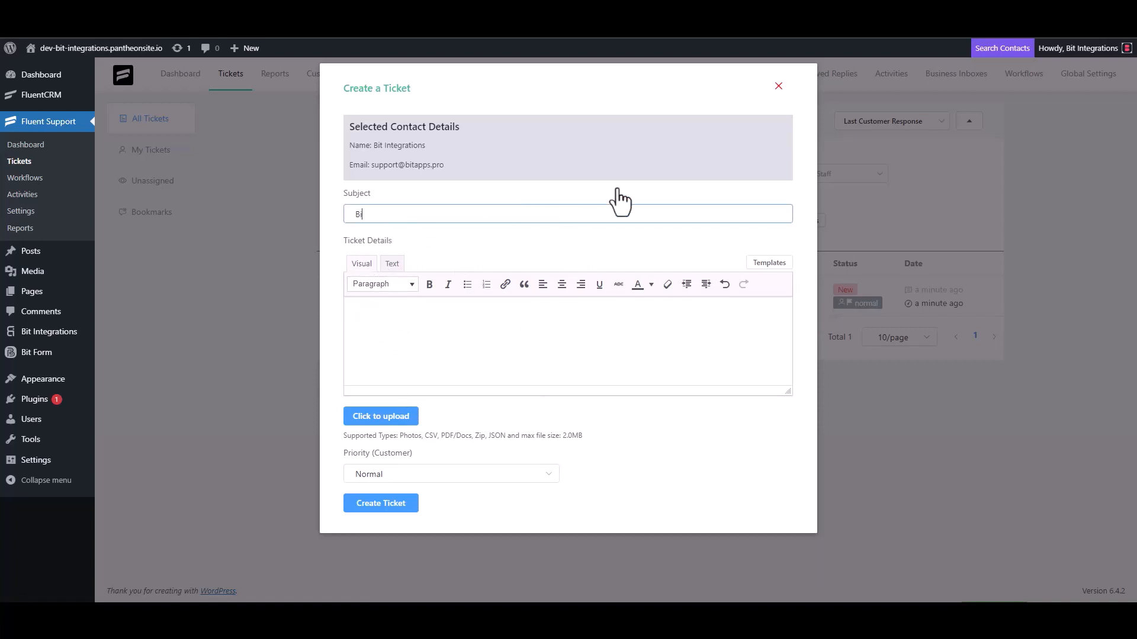
pyautogui.write('t Integrations')
pyautogui.tripleClick(431, 218)
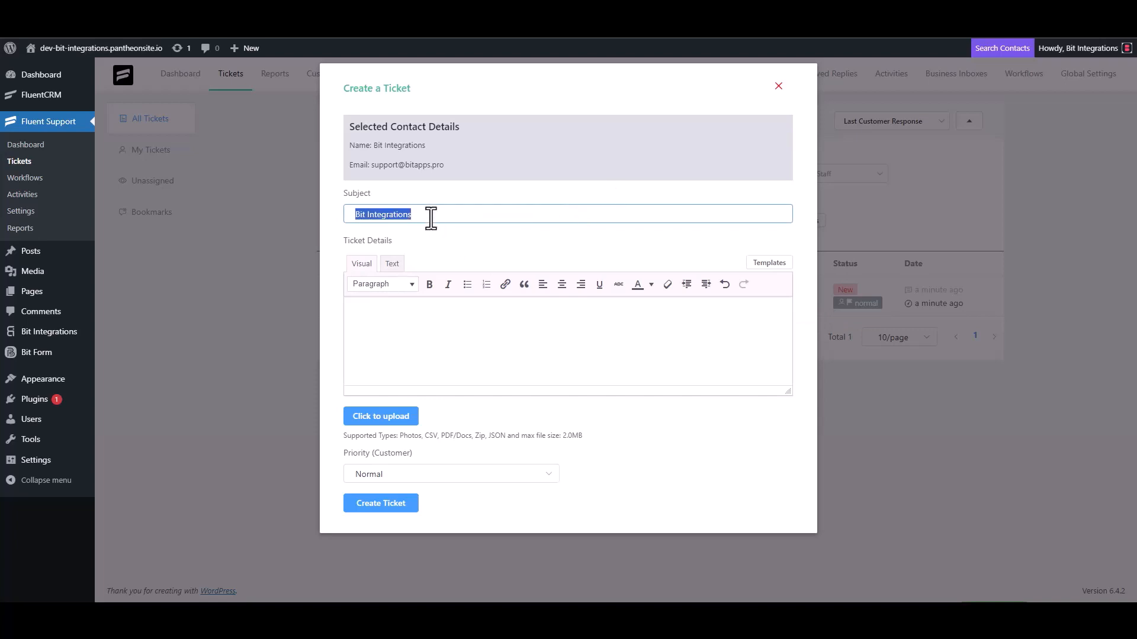
pyautogui.hotkey('ctrl', 'c')
pyautogui.click(407, 310)
pyautogui.hotkey('ctrl', 'v')
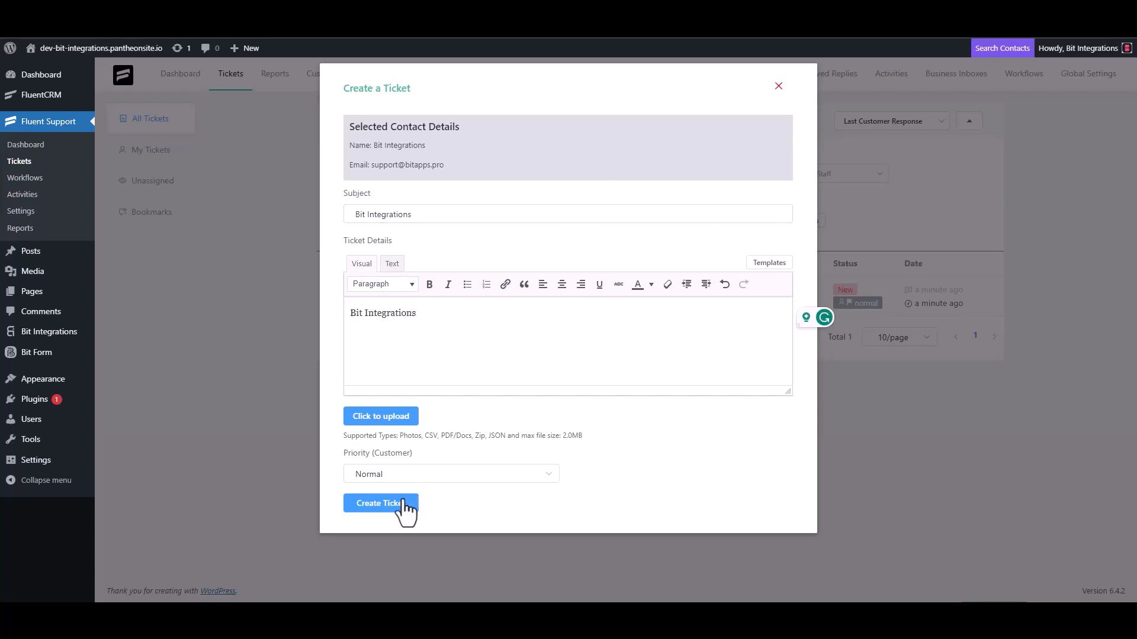
pyautogui.click(403, 508)
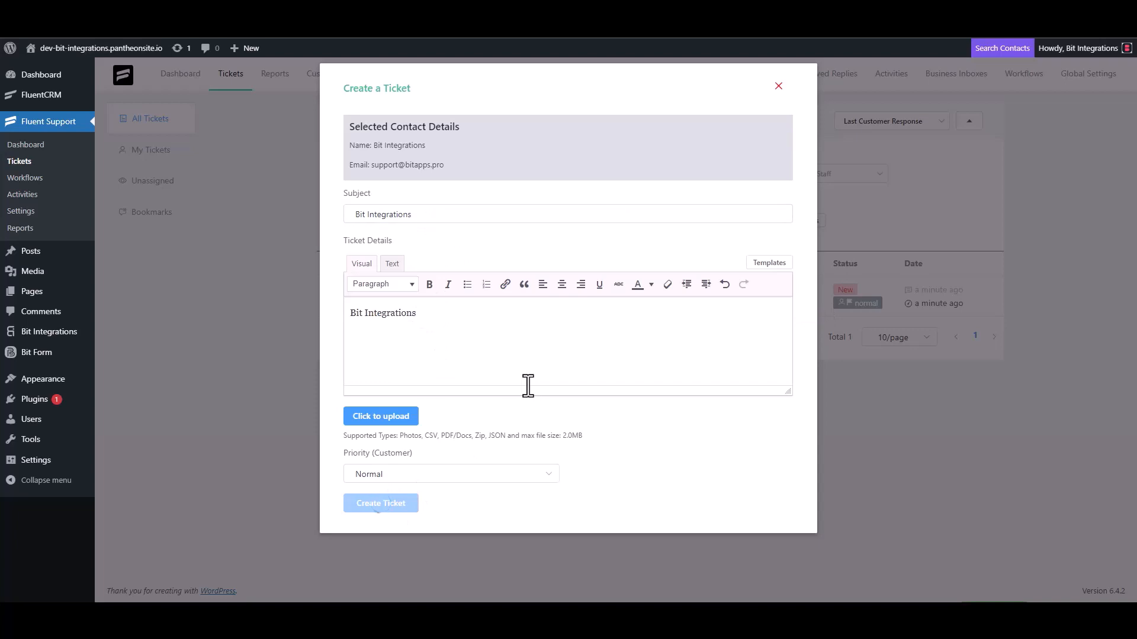